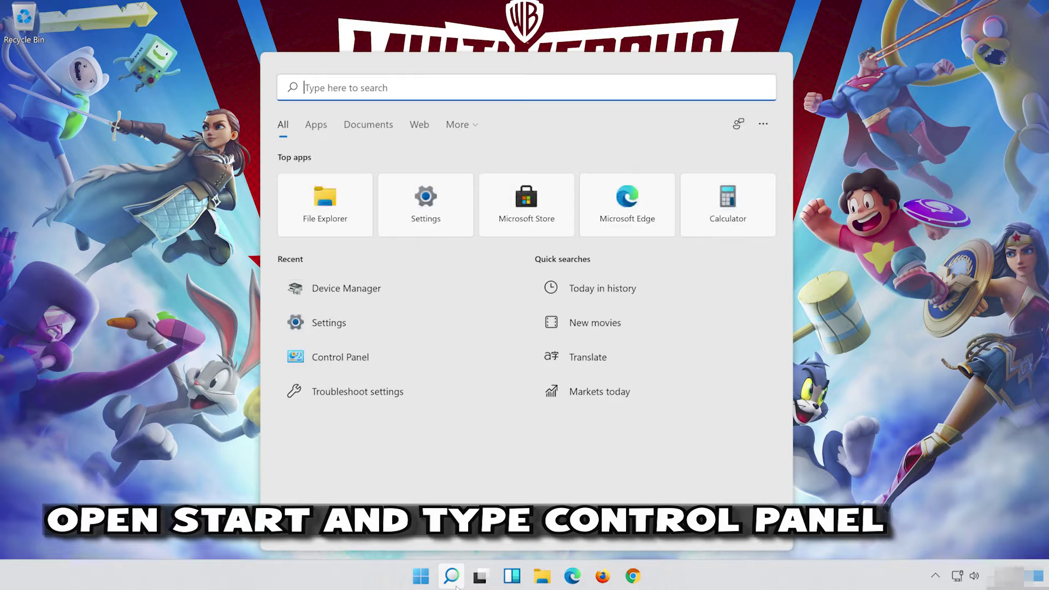
Step: Search Windows for "control panel" and open the Control Panel app
text(con)
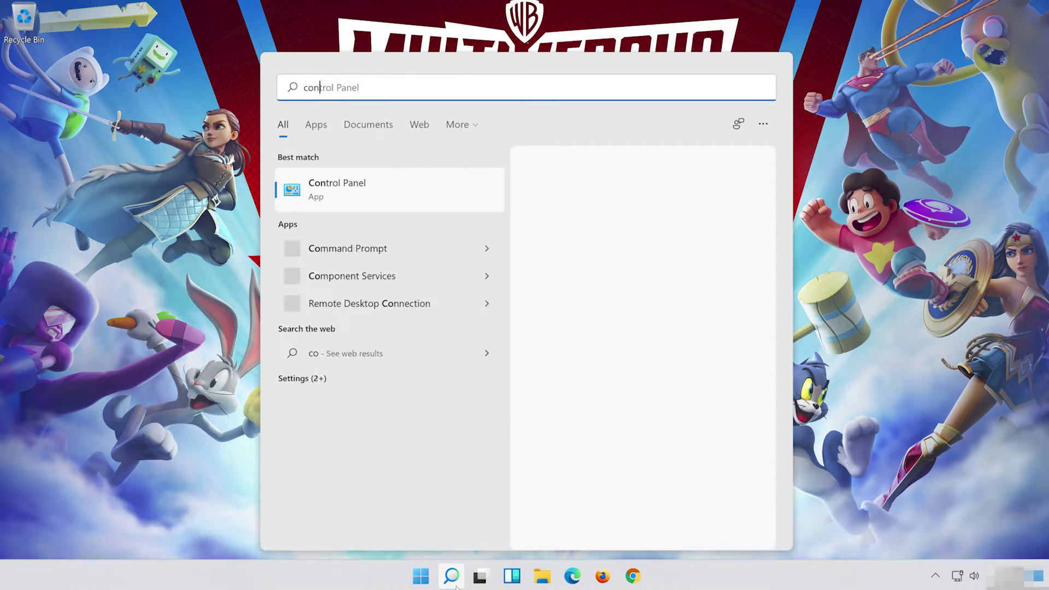
text(trol pa)
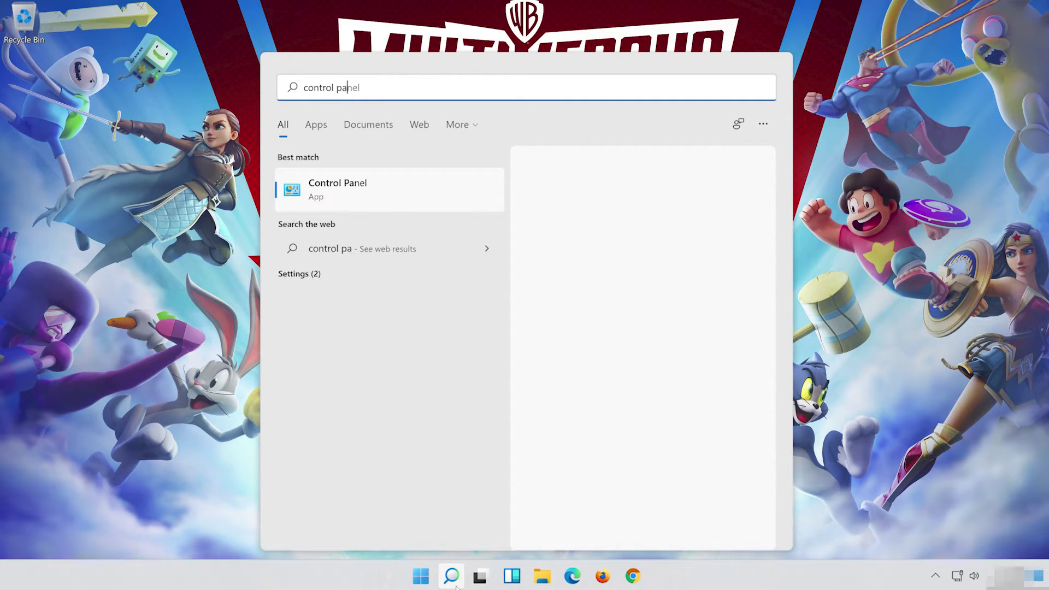
text(nel)
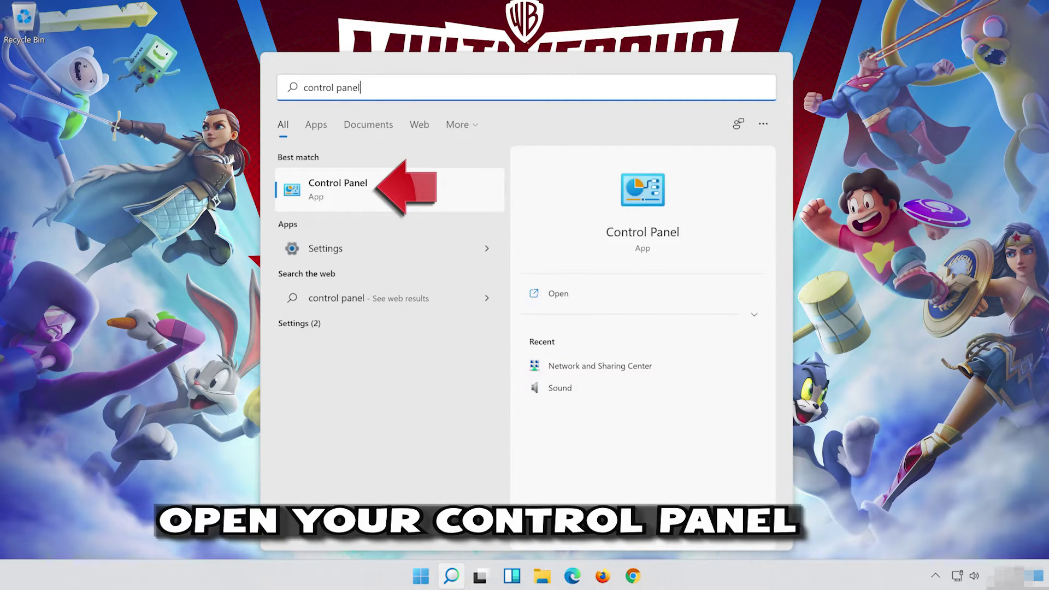
click(444, 189)
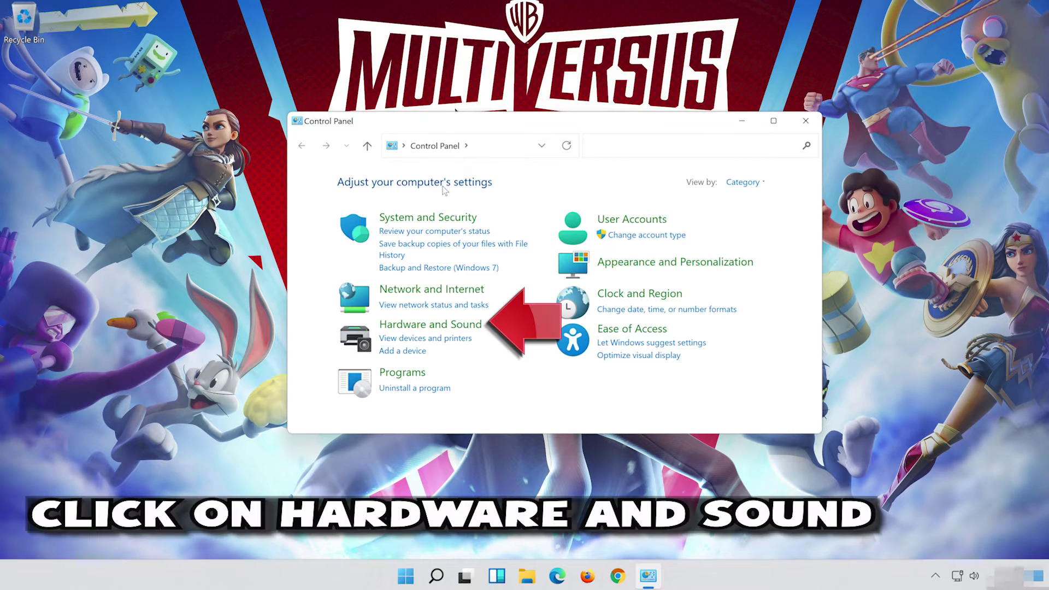
Step: Open the Sound dialog from the Hardware and Sound category, move it to mid-screen, and close the Control Panel window
click(446, 326)
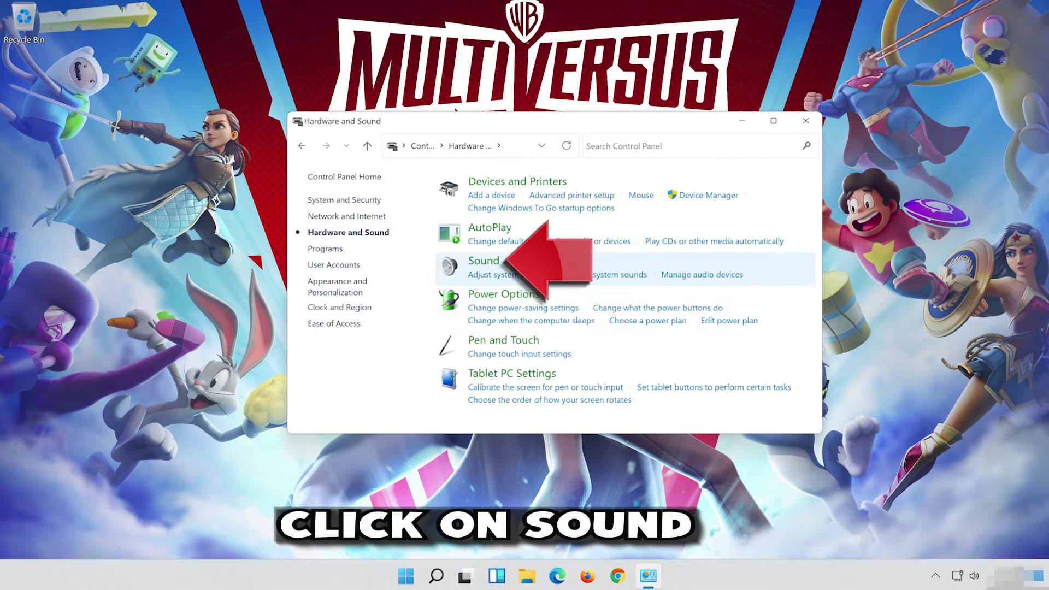
click(483, 262)
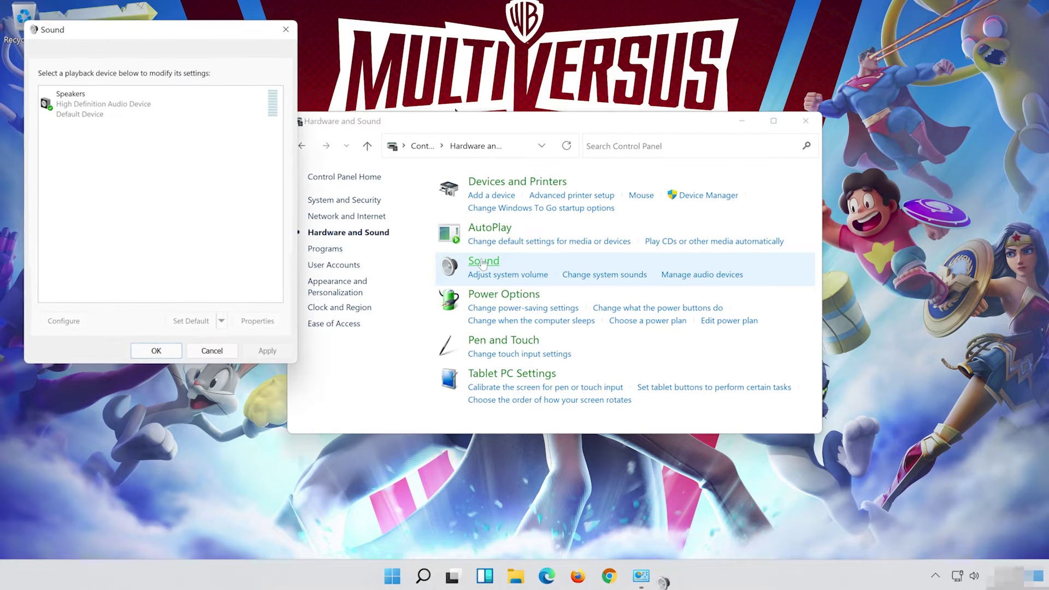
drag(176, 41, 557, 119)
click(812, 122)
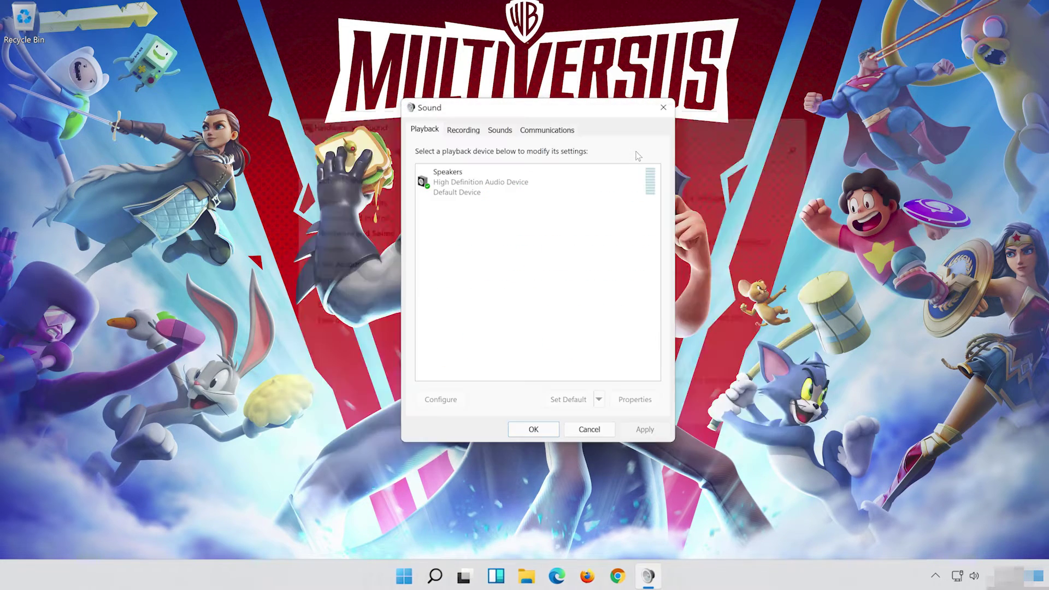
Step: Open the properties of the Speakers playback device and show its Enhancements settings
click(503, 175)
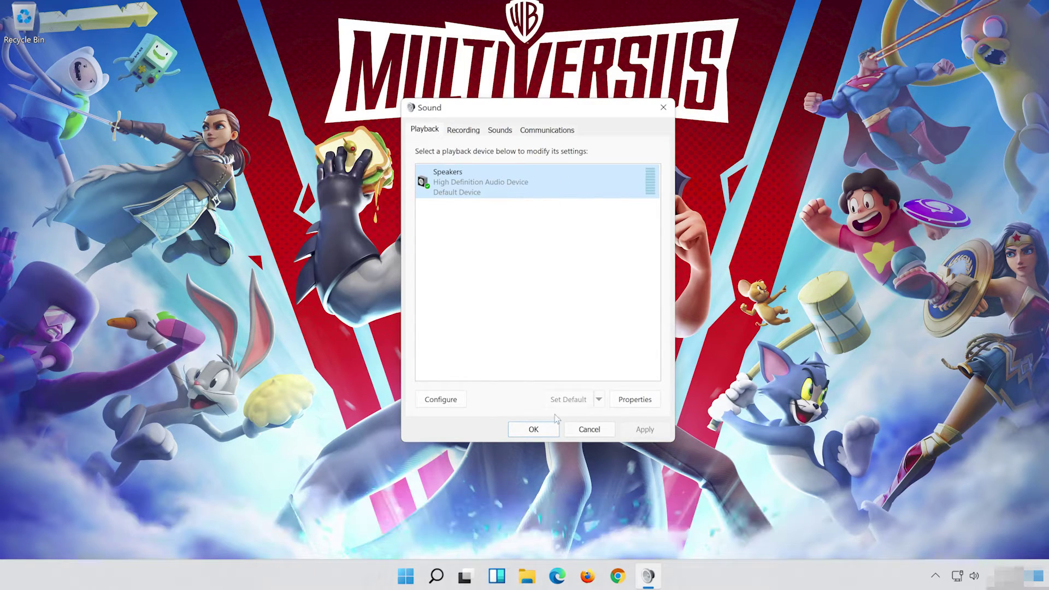
right_click(540, 177)
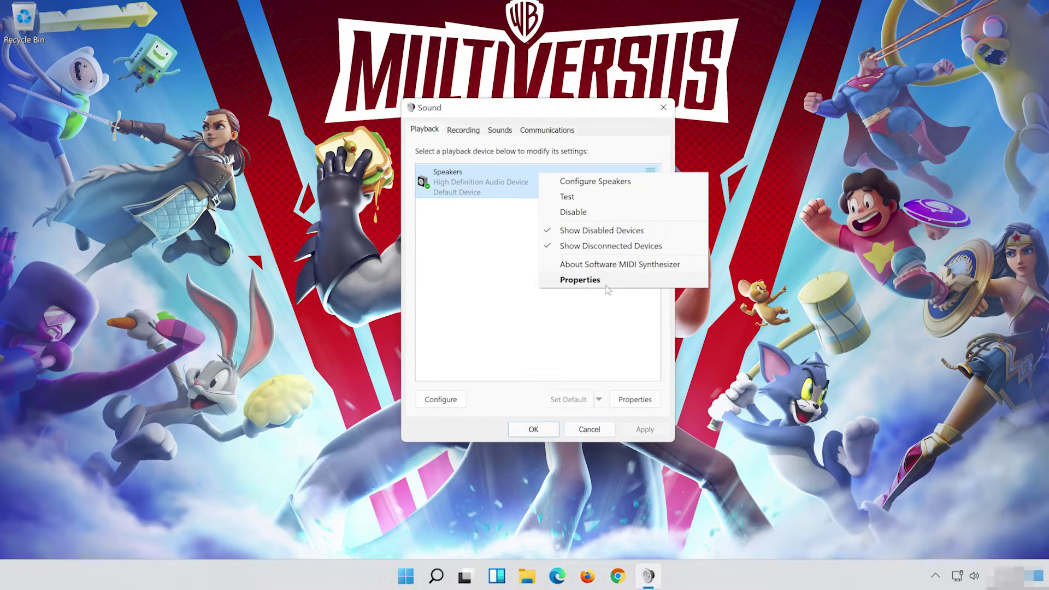
click(623, 282)
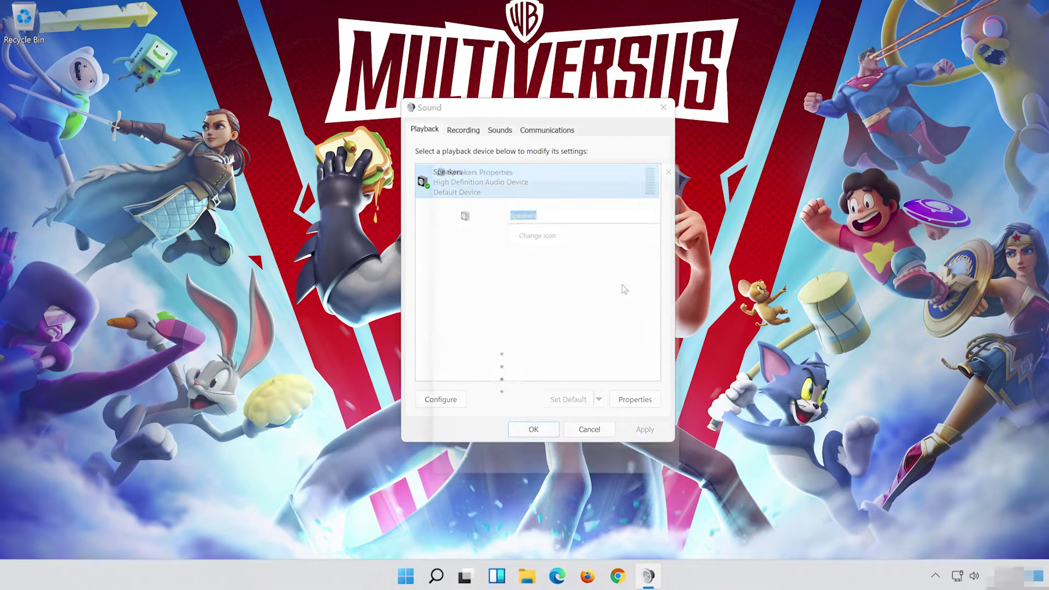
drag(546, 158, 524, 108)
click(518, 128)
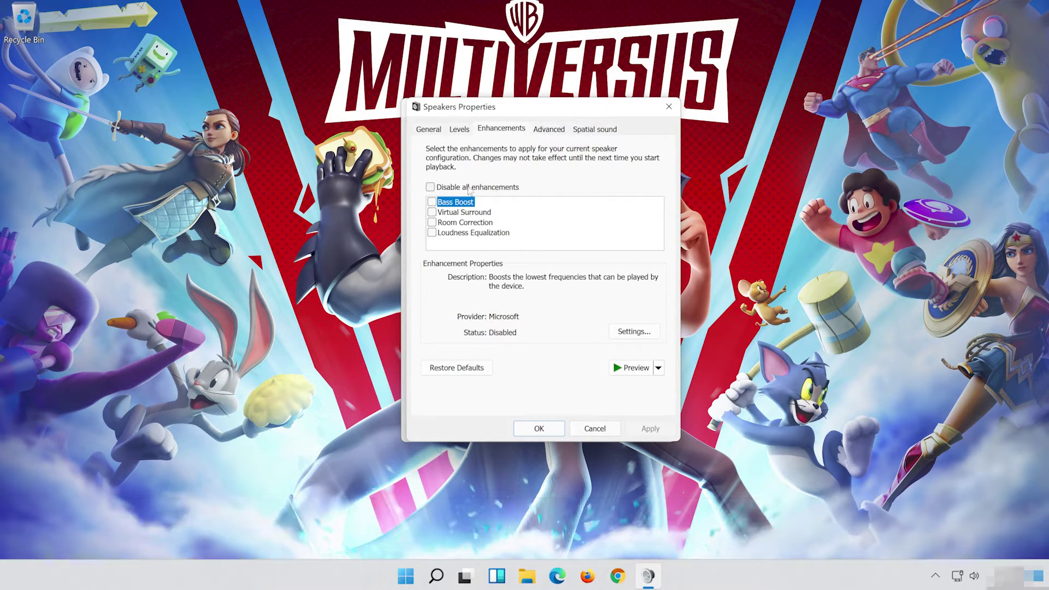
Step: Disable all enhancements for the speakers, apply the change, and close both sound dialogs
click(430, 187)
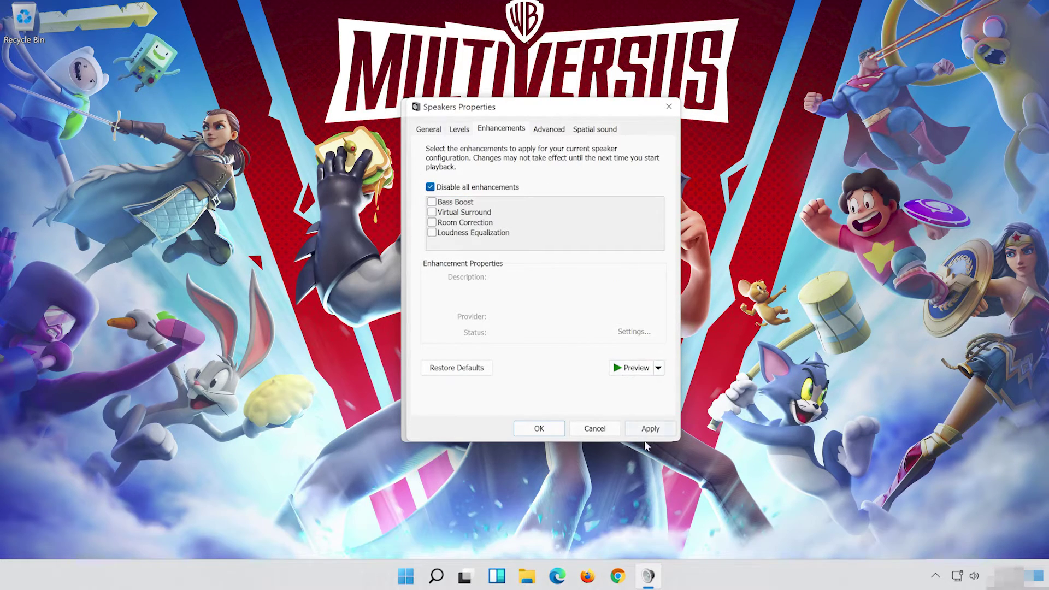
click(660, 429)
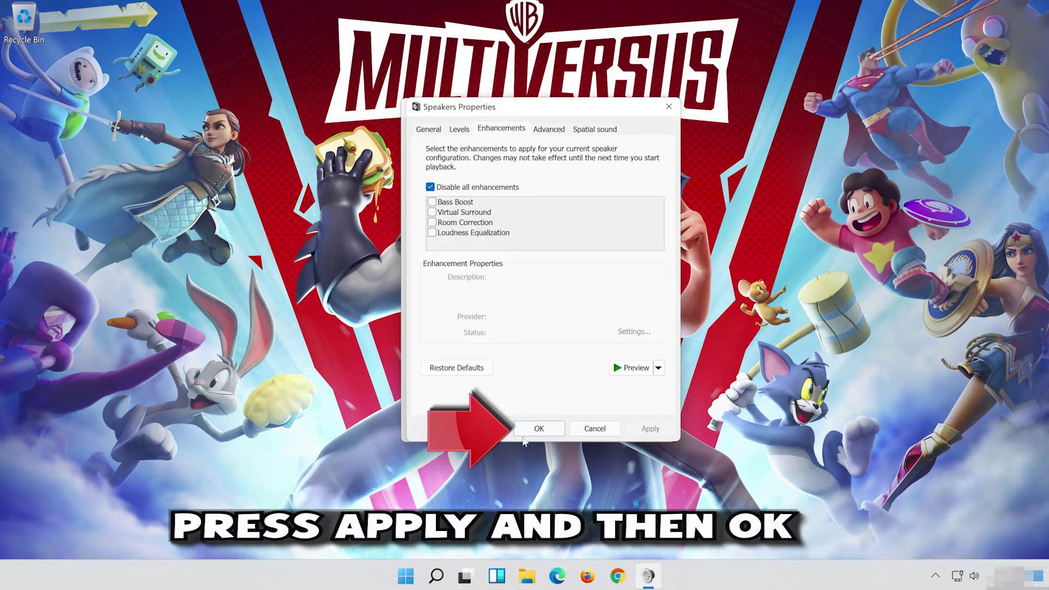
click(561, 428)
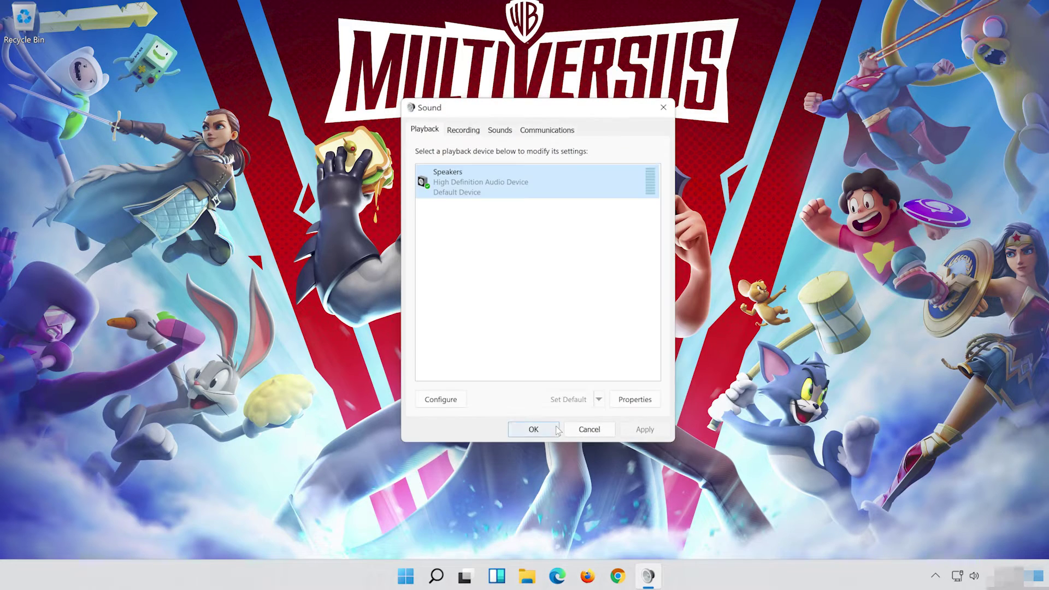
click(534, 429)
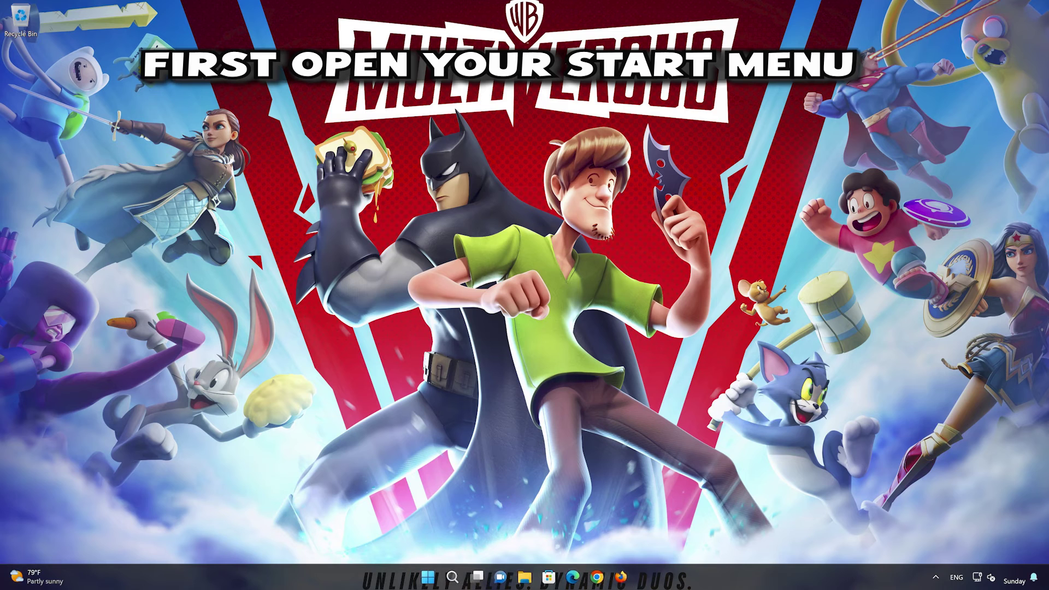
Step: Open the Other troubleshooters page under System > Troubleshoot in Windows Settings
click(434, 571)
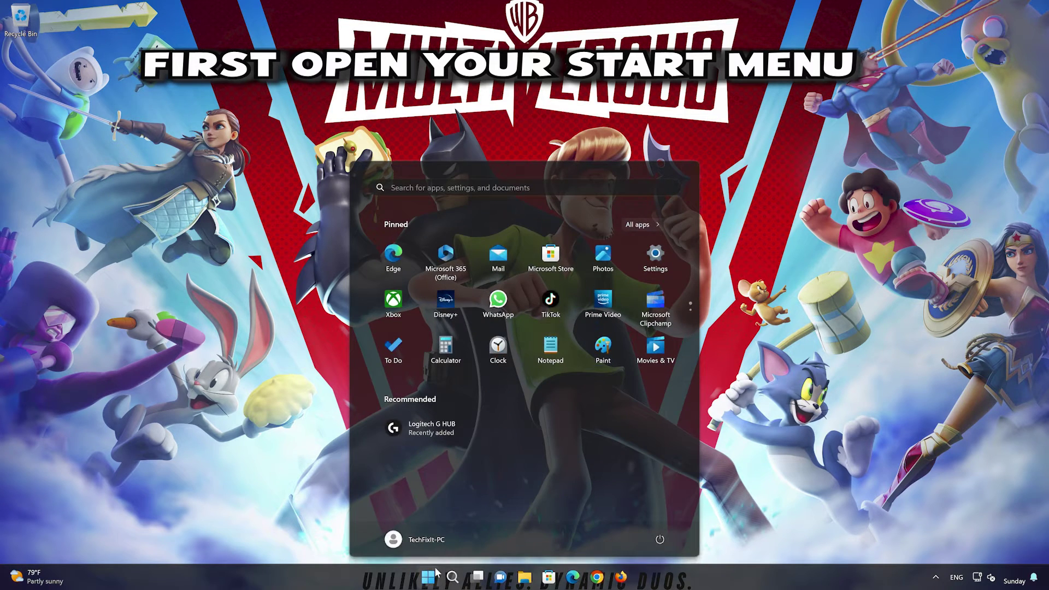
click(665, 264)
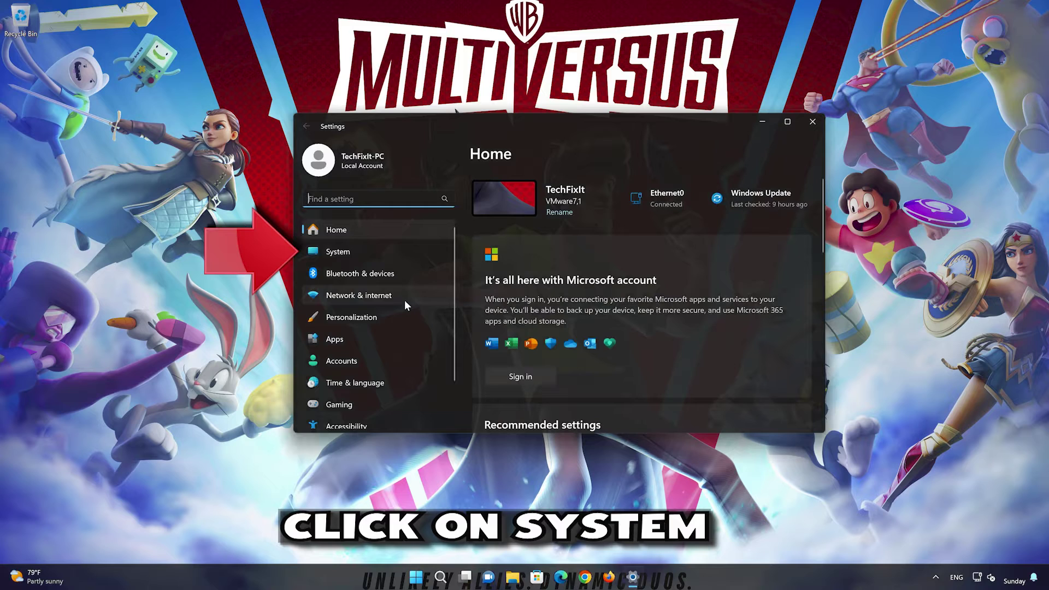
click(370, 250)
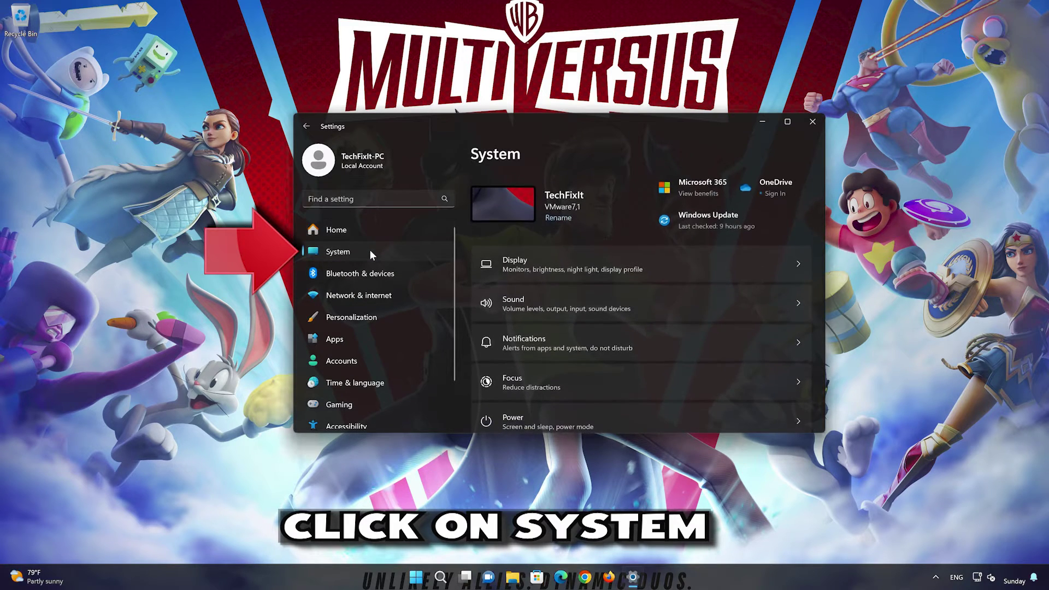
scroll(621, 322, down, 6)
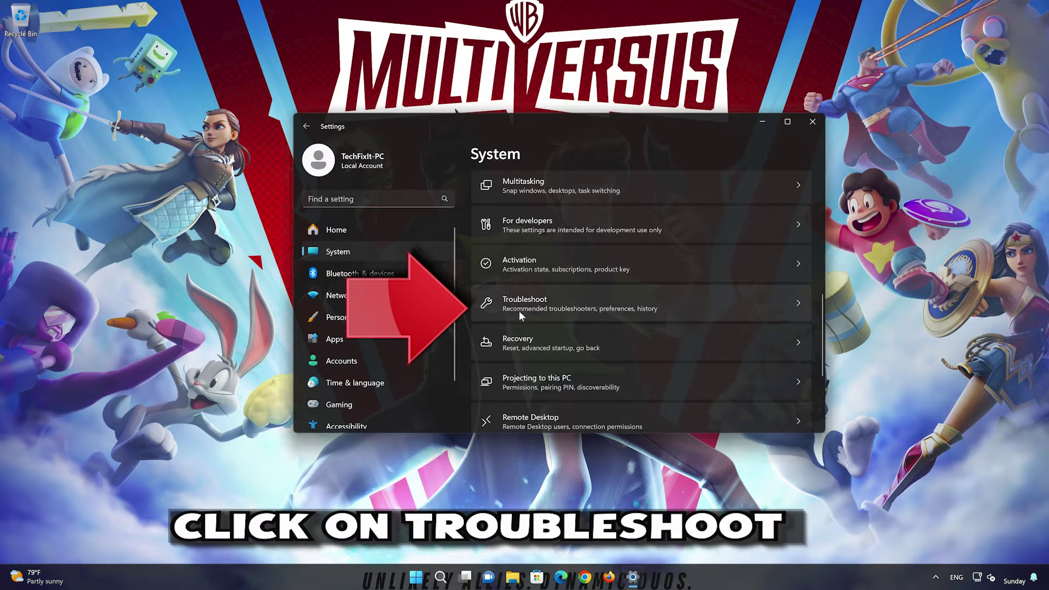
scroll(572, 305, down, 1)
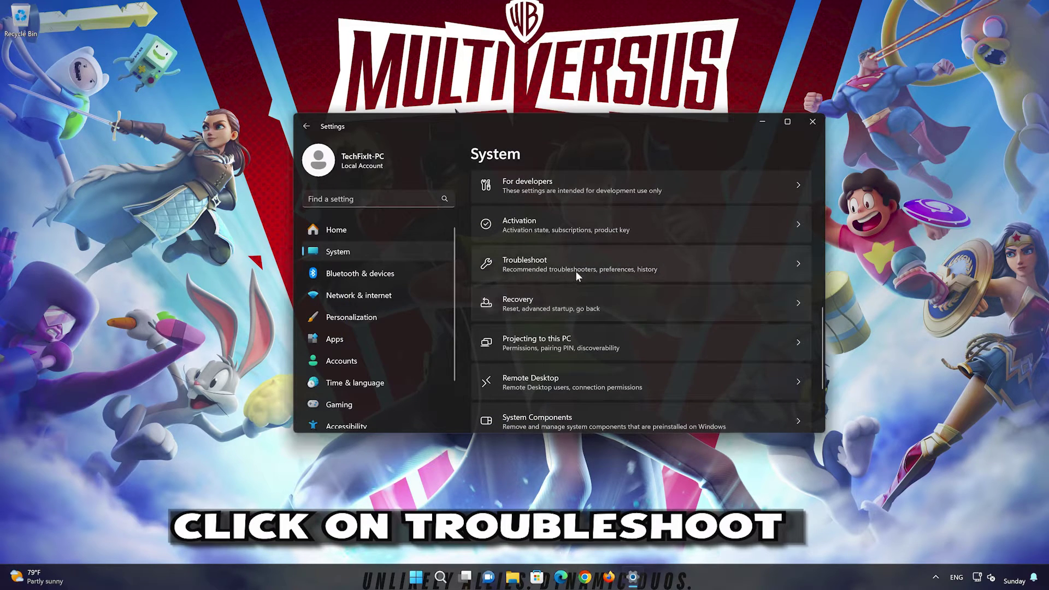
click(575, 270)
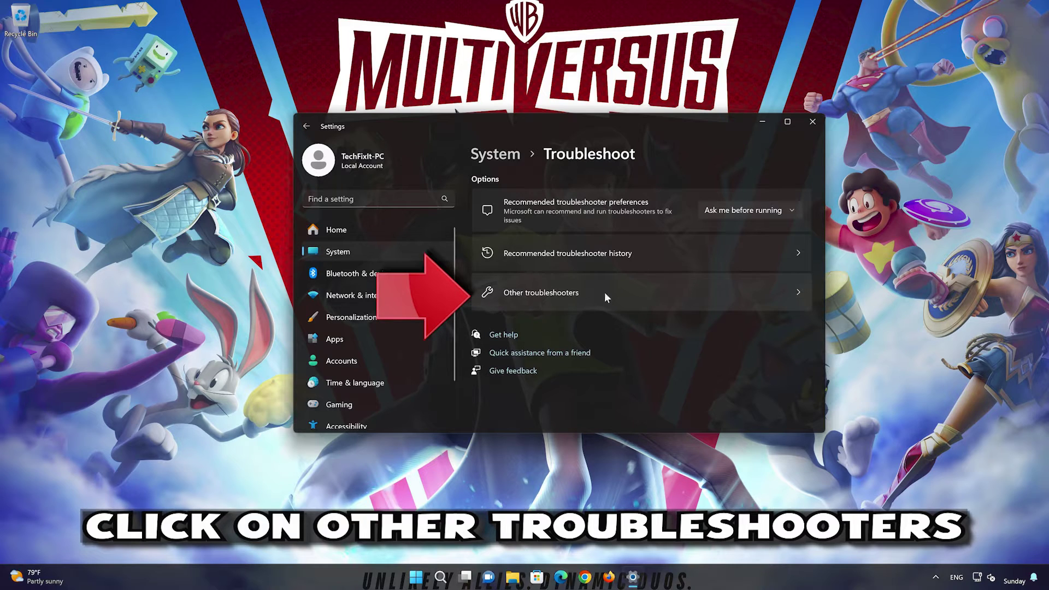
click(564, 298)
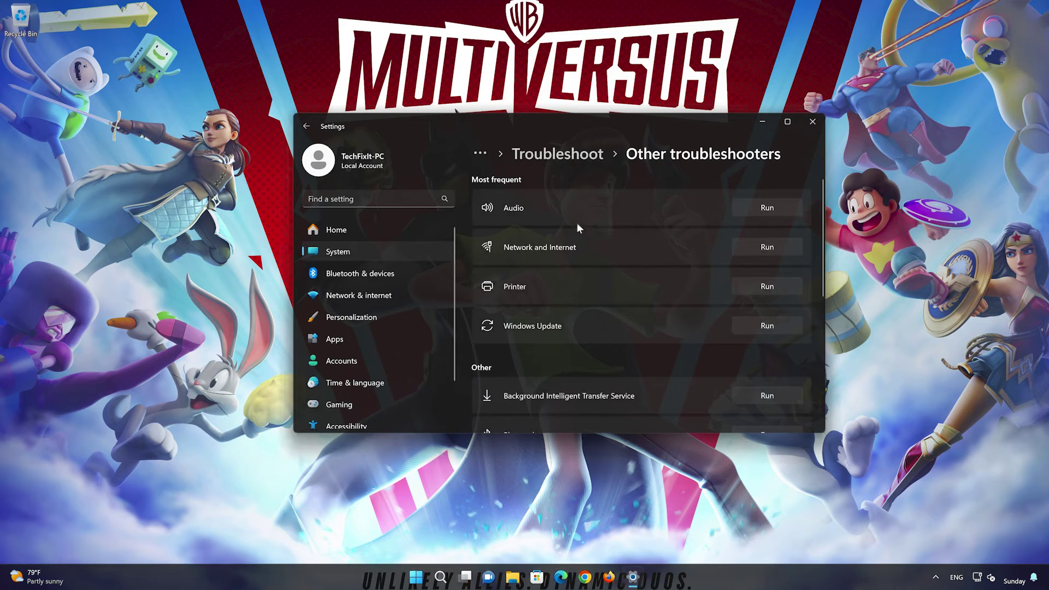
Step: Run the Audio troubleshooter, consenting to automated diagnostics and to an automatic restart of the audio services
click(769, 208)
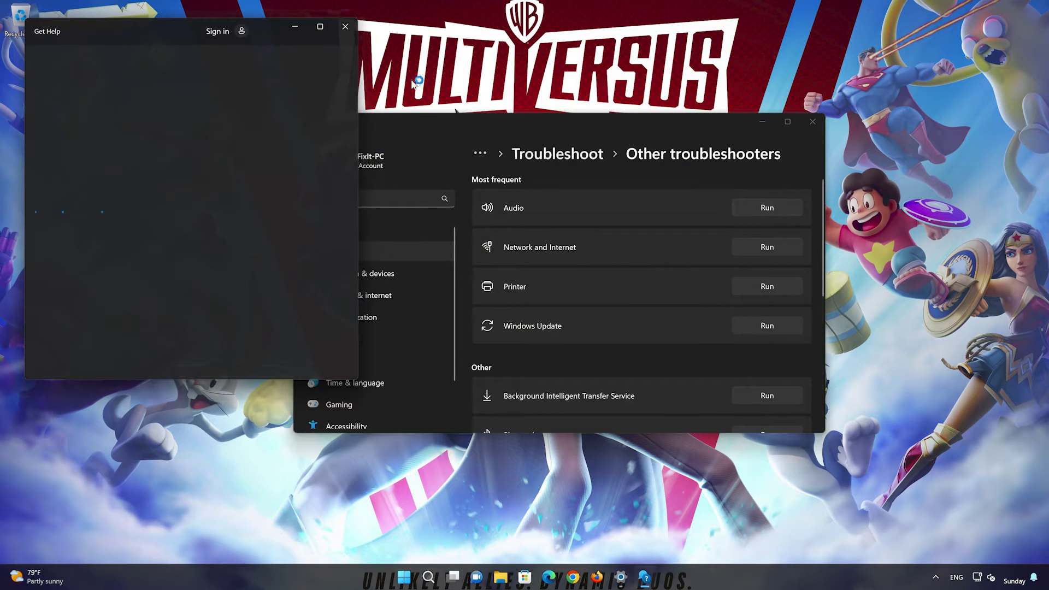
drag(270, 28, 580, 92)
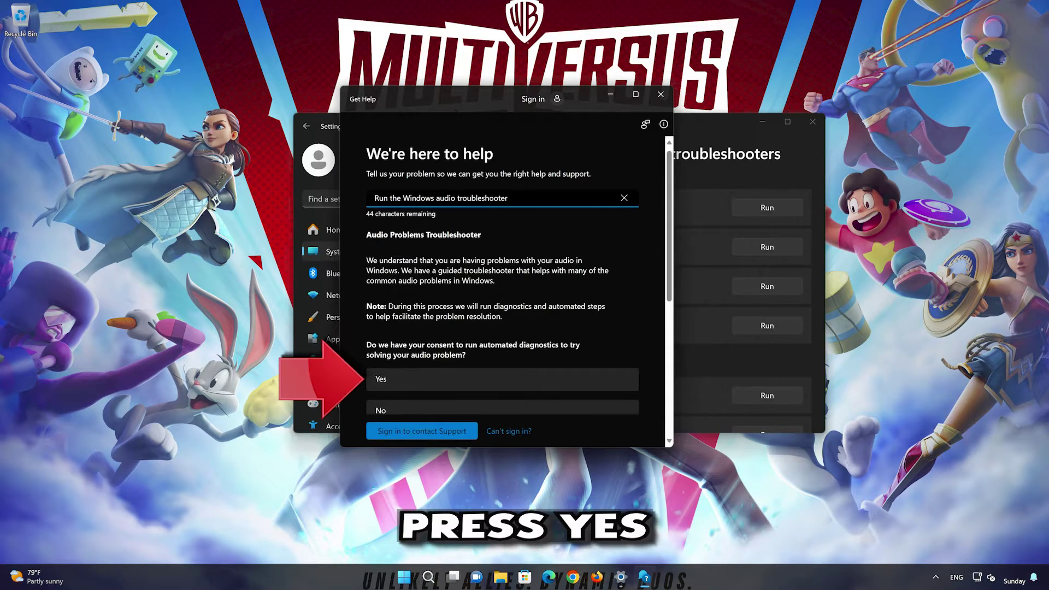
click(438, 386)
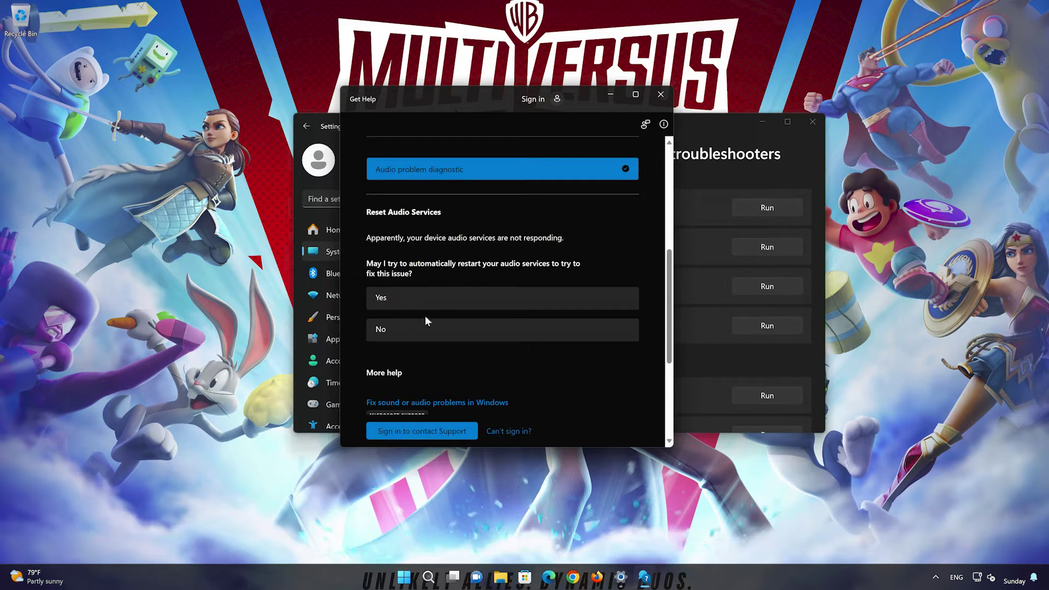
click(452, 304)
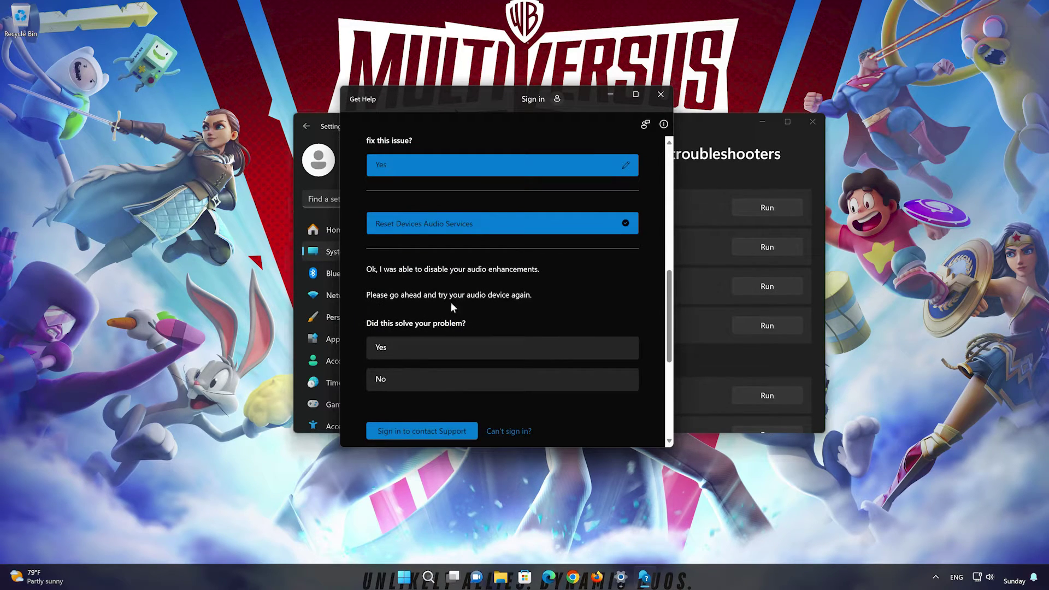
Step: Answer Yes to whether the audio problem was solved, and close the Get Help and Settings windows
click(452, 348)
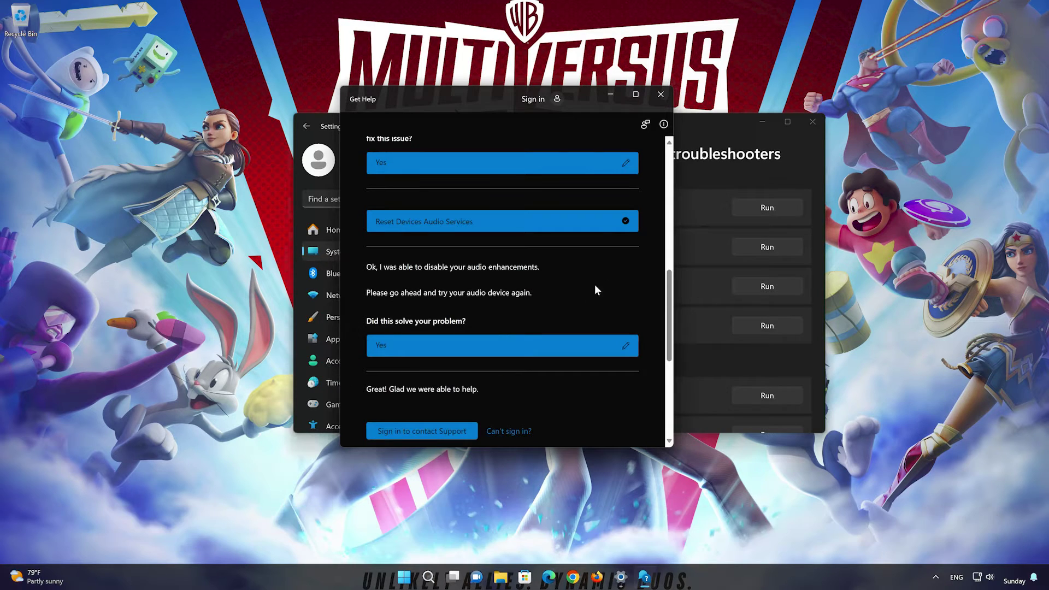
click(662, 95)
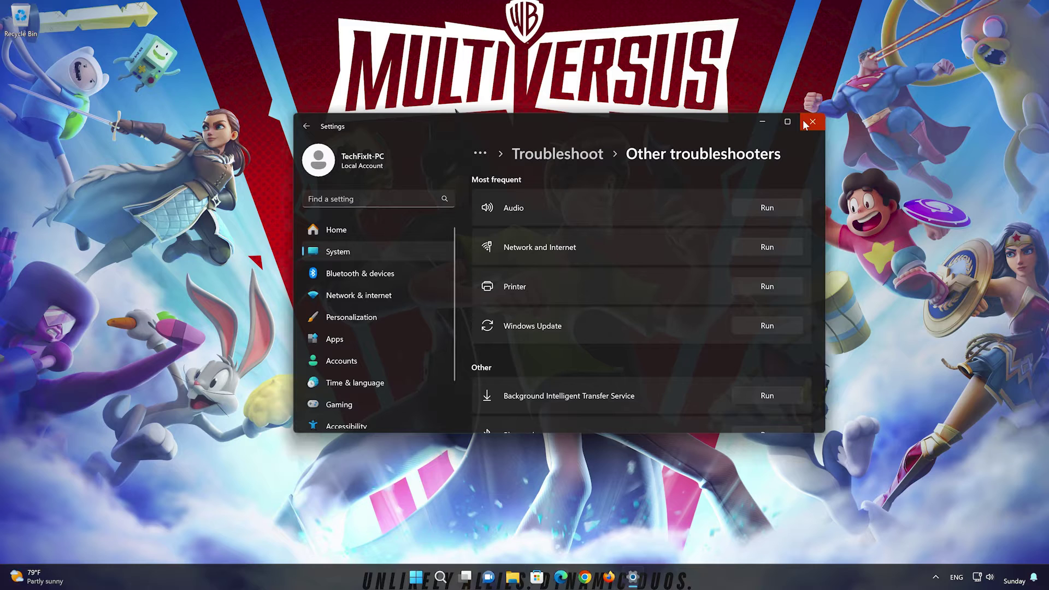
click(804, 125)
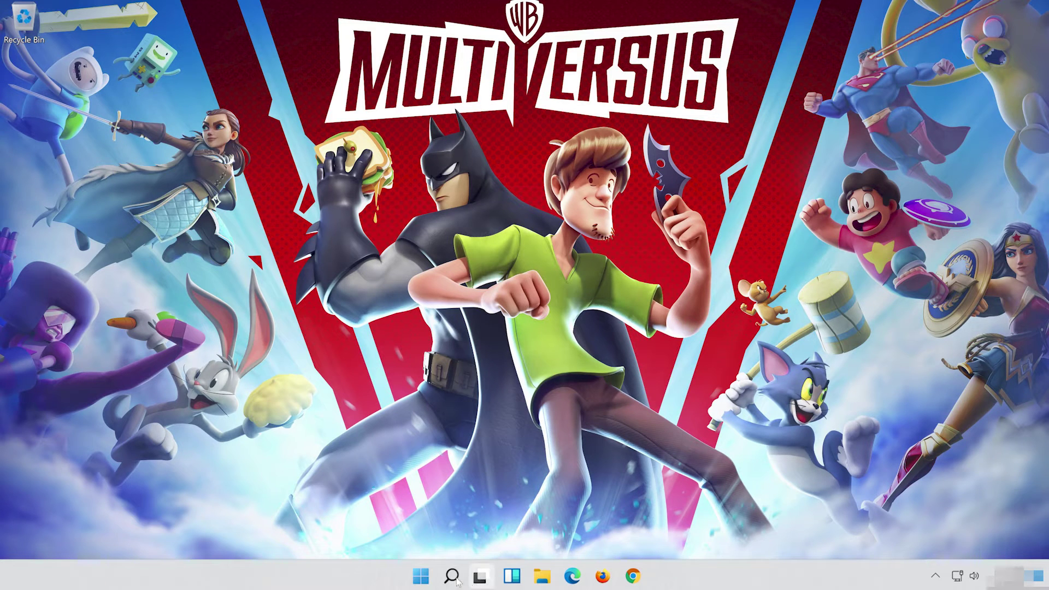
Step: Search for "control panel", open Control Panel, and bring up the Sound dialog from Hardware and Sound
click(455, 580)
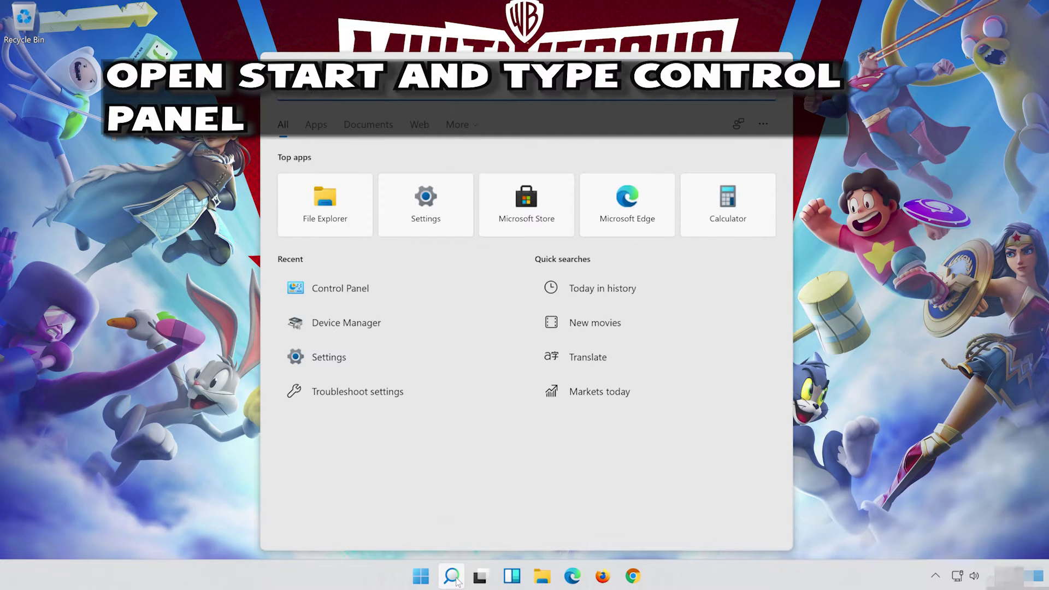
text(control p)
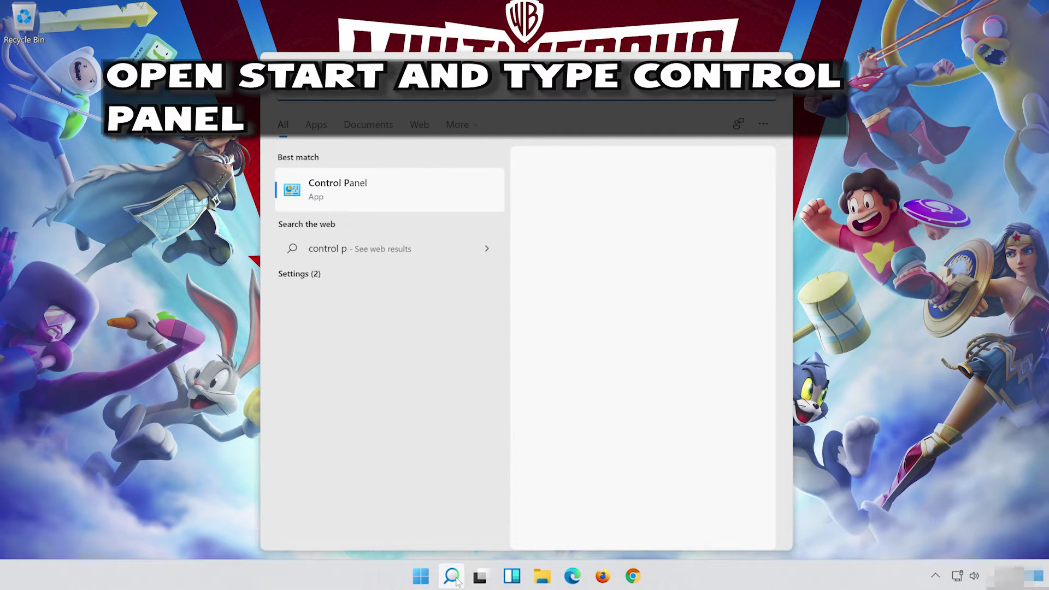
text(anel)
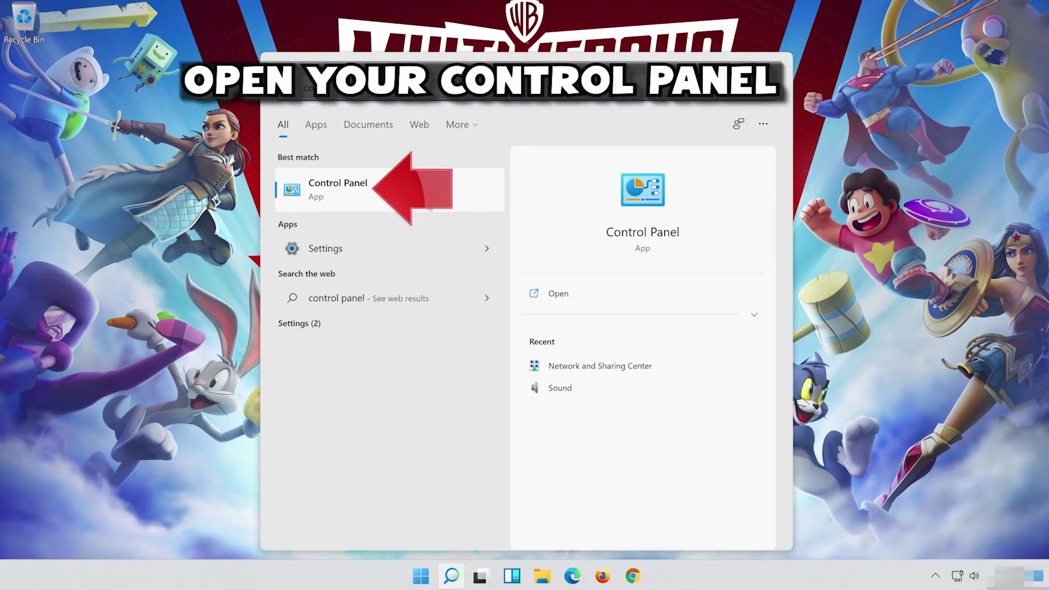
click(437, 188)
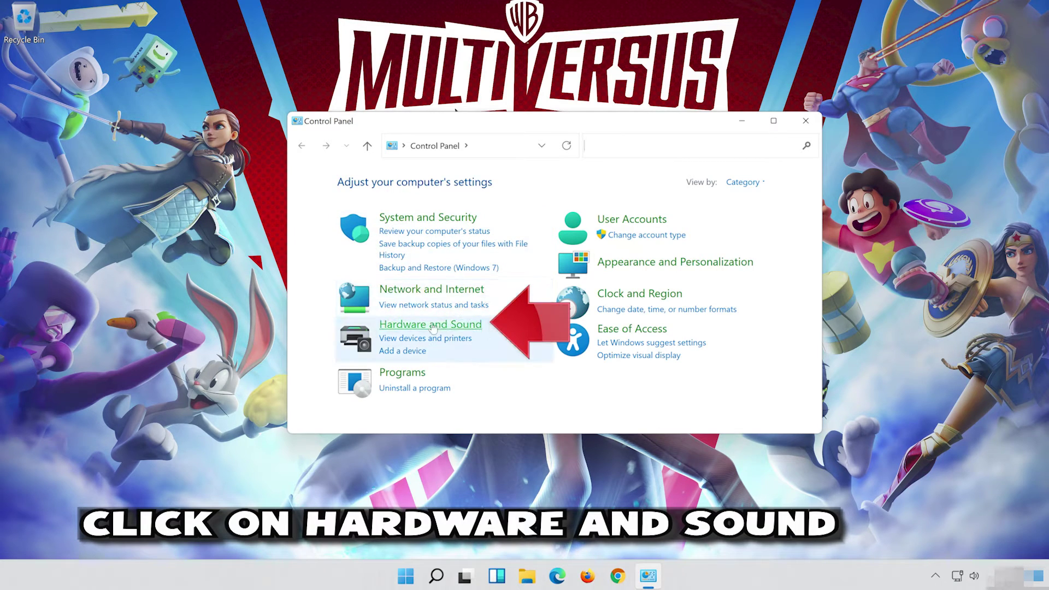
click(462, 330)
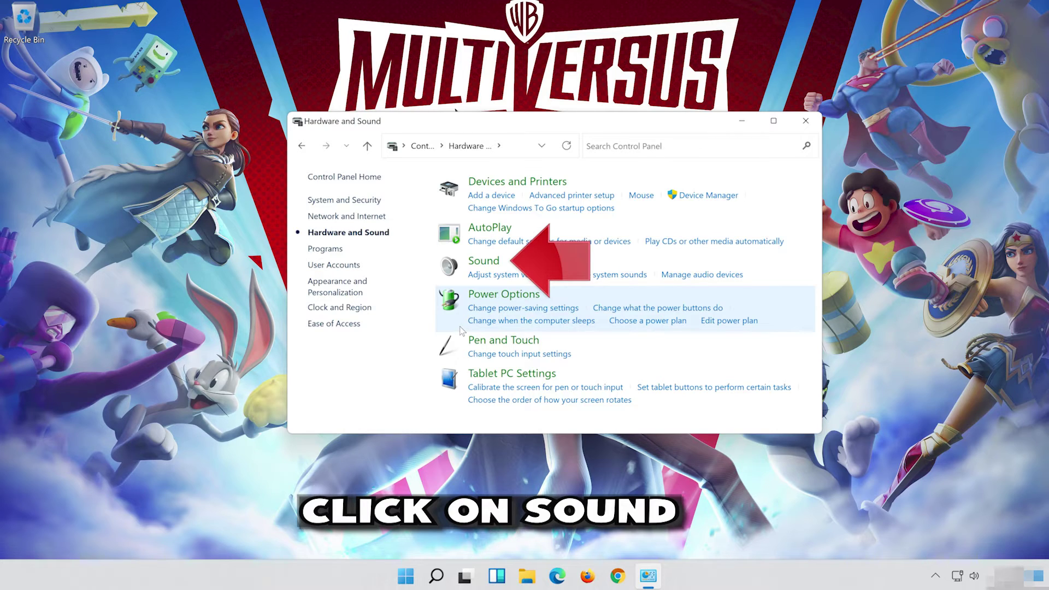
click(474, 262)
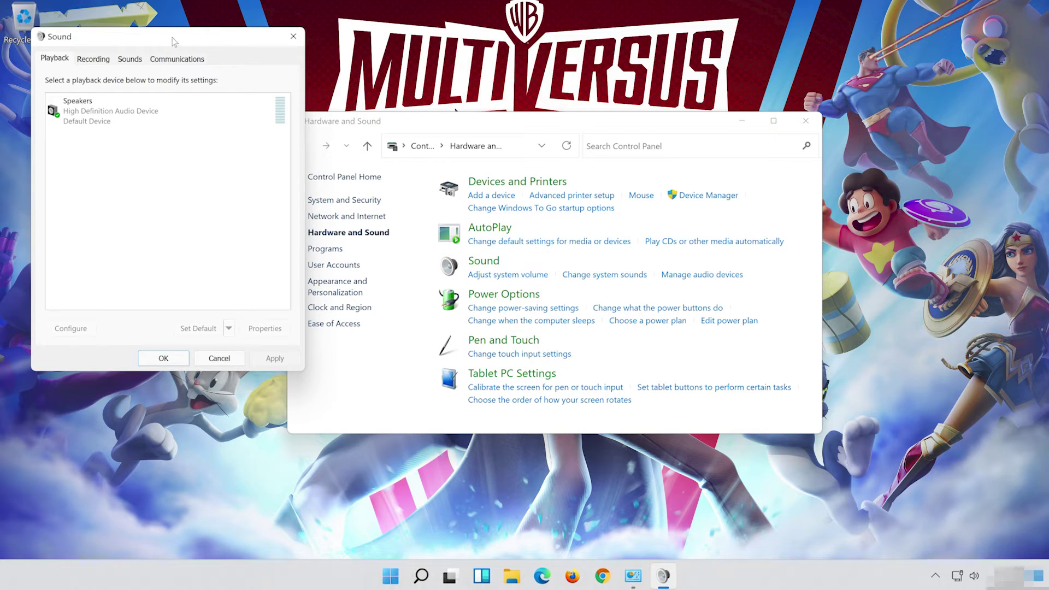
Step: Open the properties of the Speakers playback device from the Sound dialog
drag(172, 38, 568, 100)
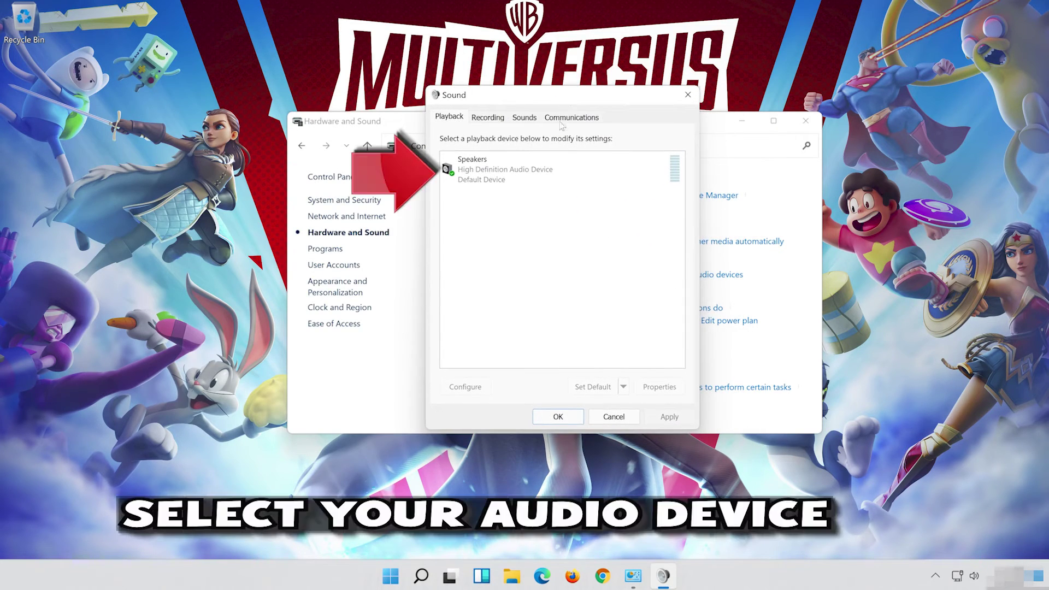
click(550, 170)
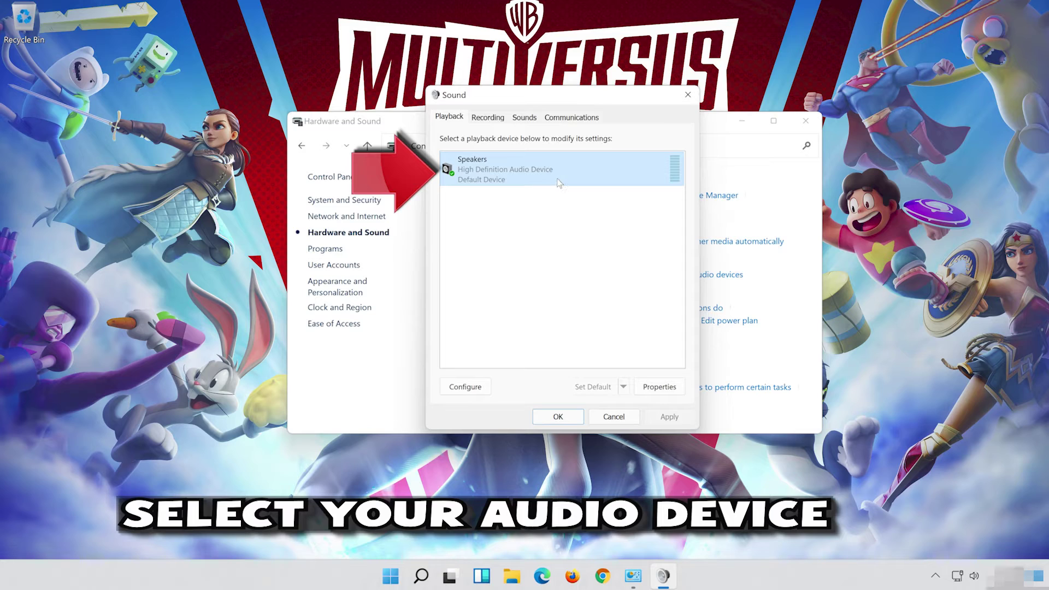
right_click(558, 182)
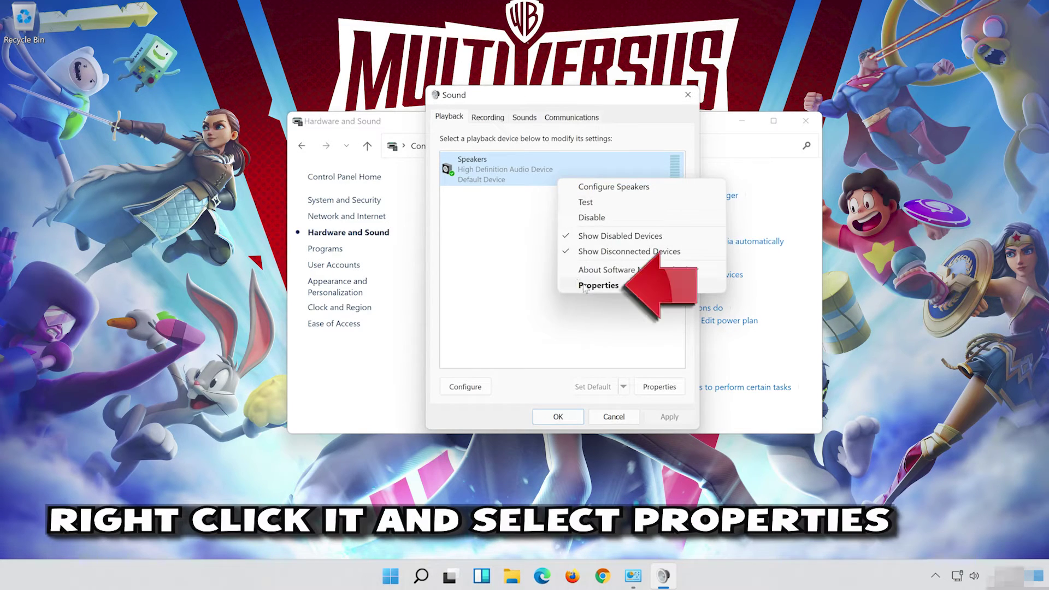
click(618, 288)
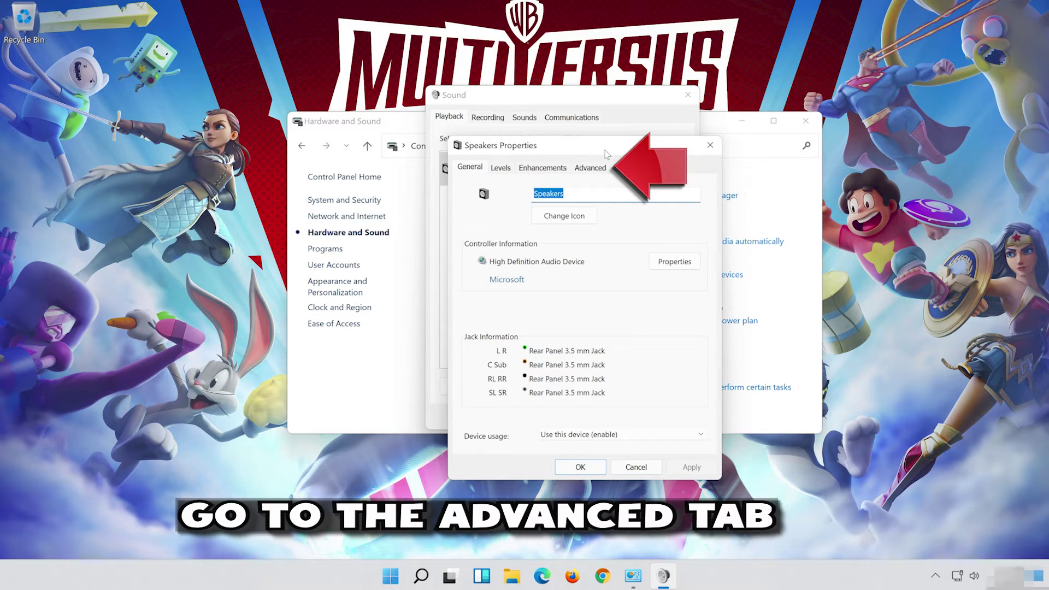
Step: Set the speakers' default format to 16 bit, 48000 Hz (DVD Quality), and confirm both the Speakers Properties and Sound dialogs
click(590, 168)
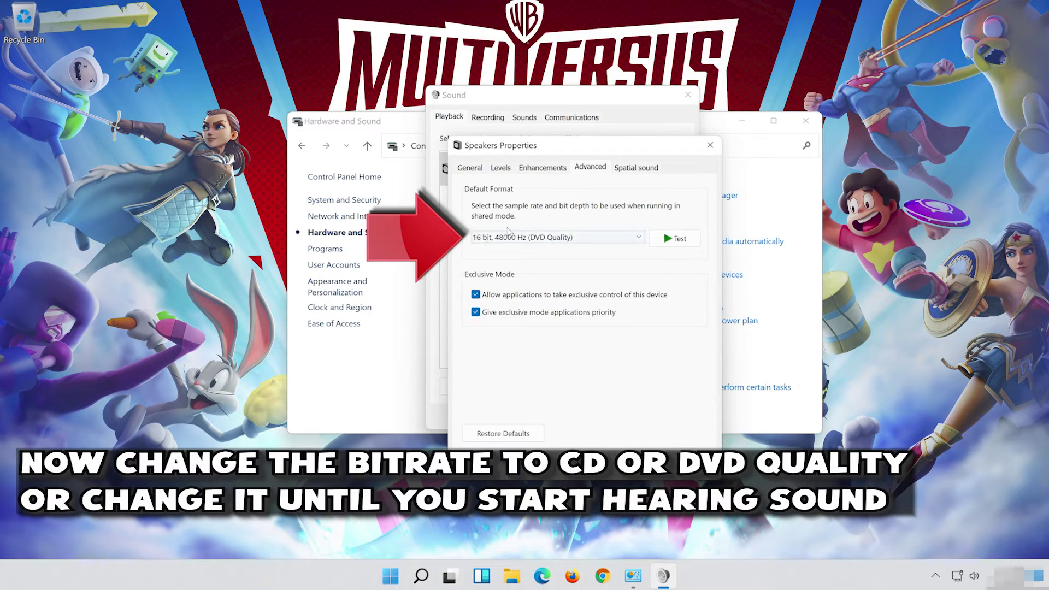
click(535, 238)
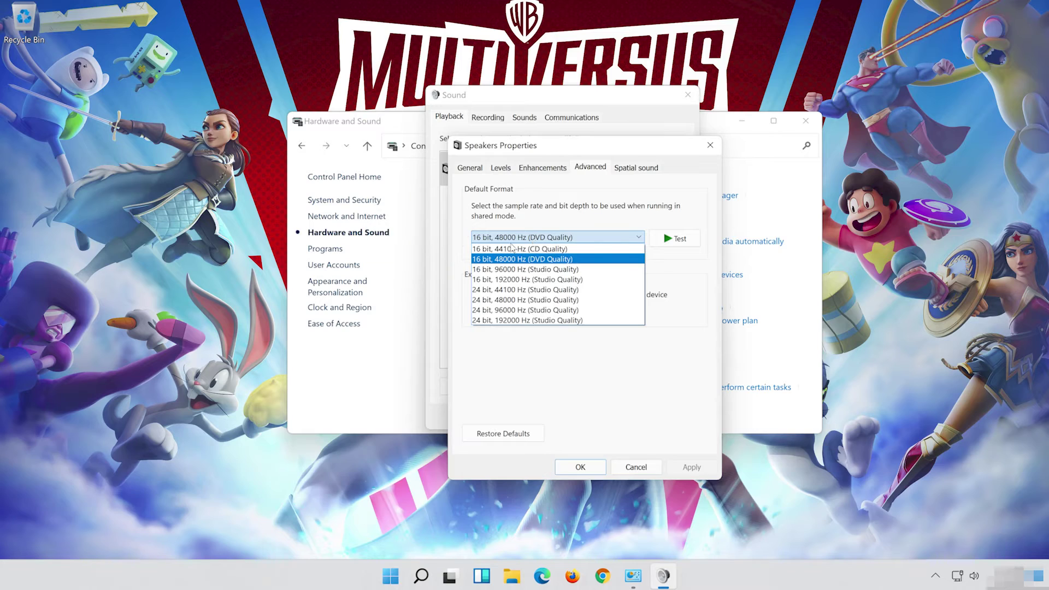
click(561, 260)
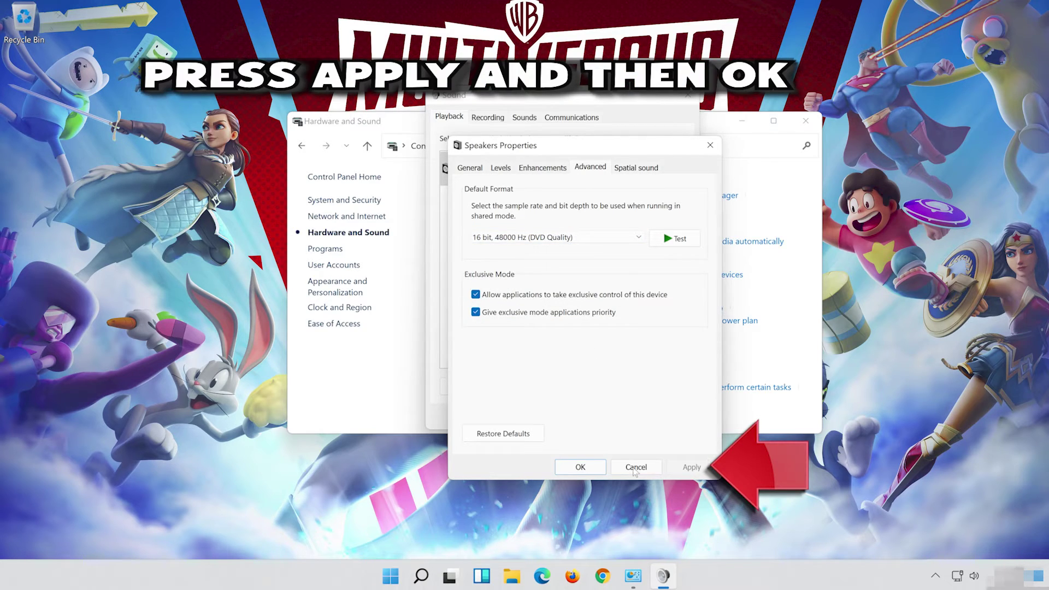
click(579, 473)
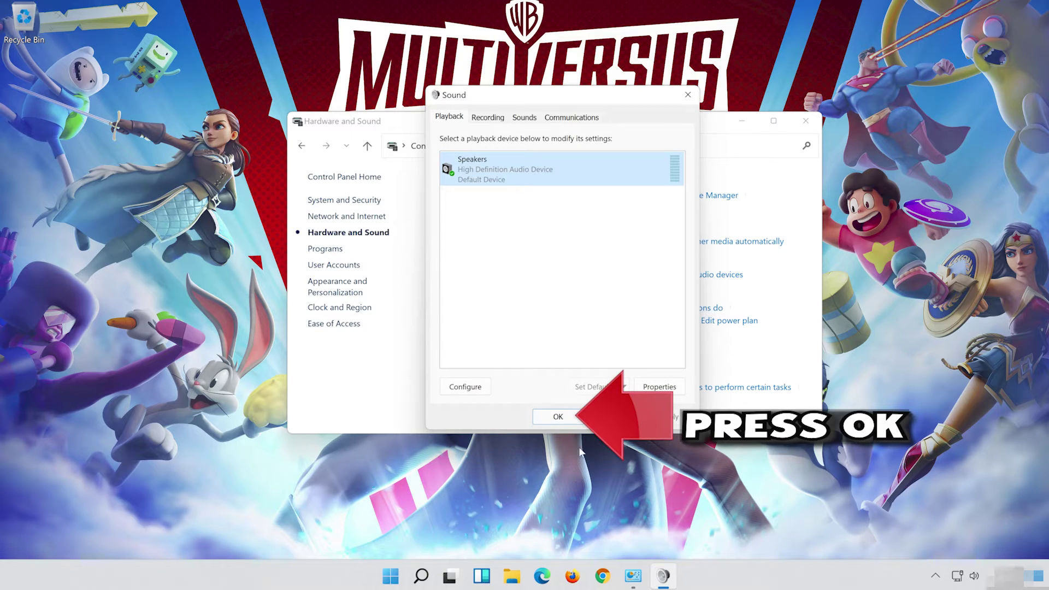
click(544, 418)
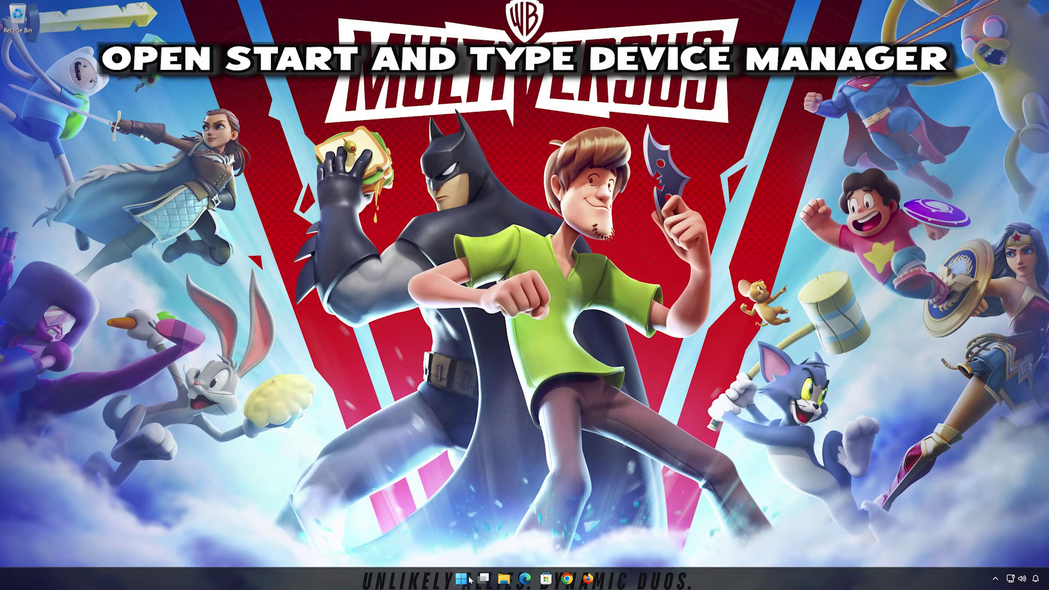
Step: Search Windows for "device manager" and open Device Manager, placing its window near the middle of the desktop
click(468, 579)
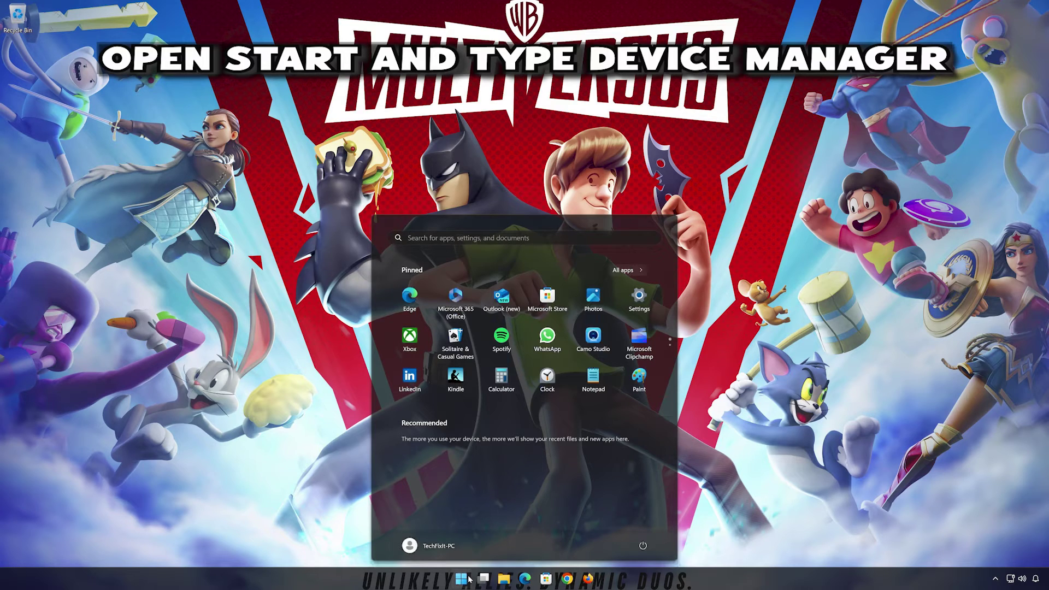
text(device)
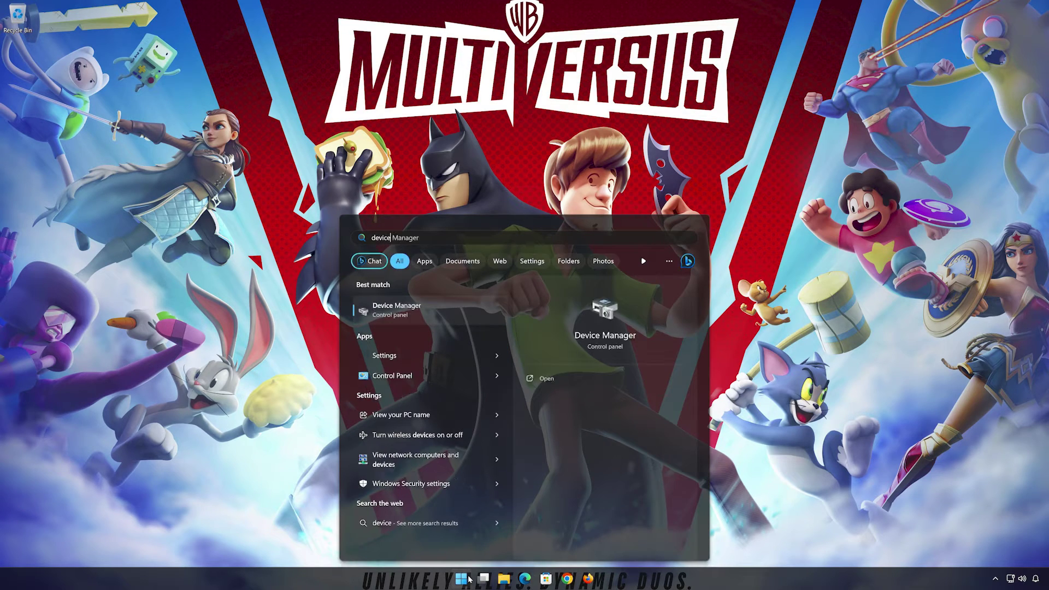
text( manager)
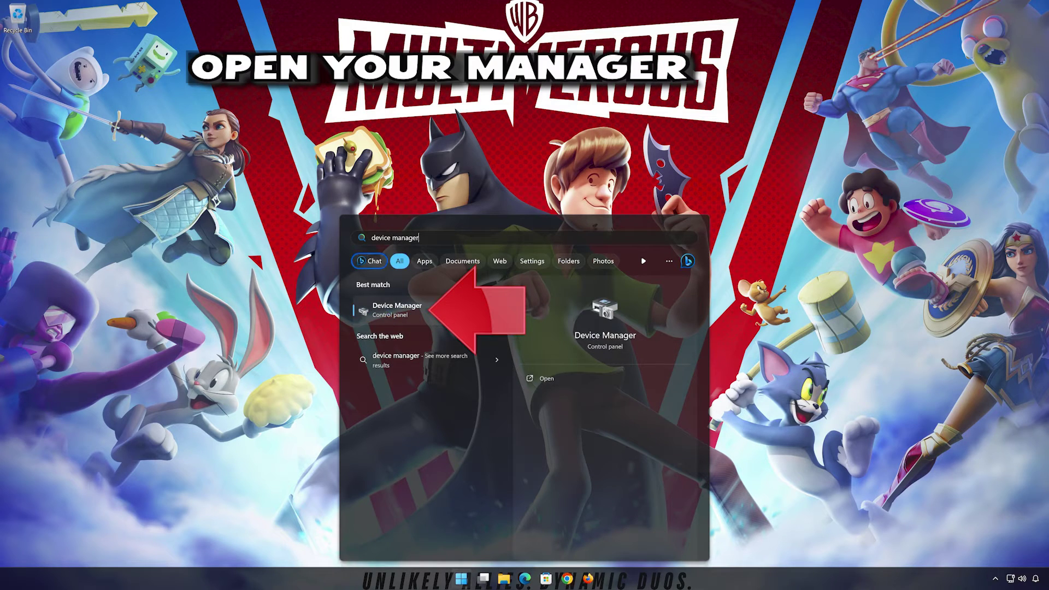
click(414, 314)
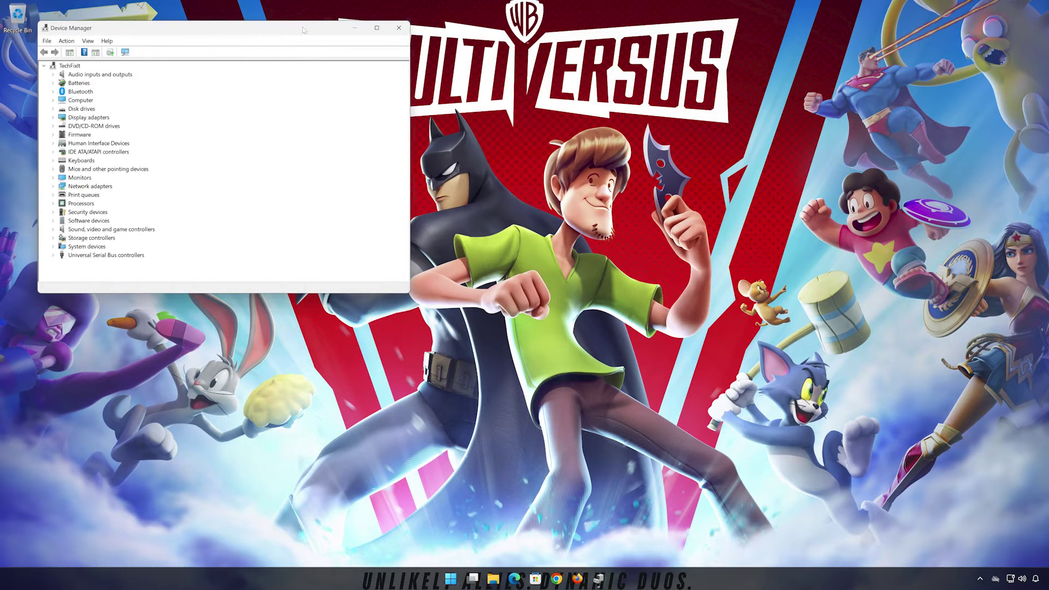
drag(303, 30, 645, 128)
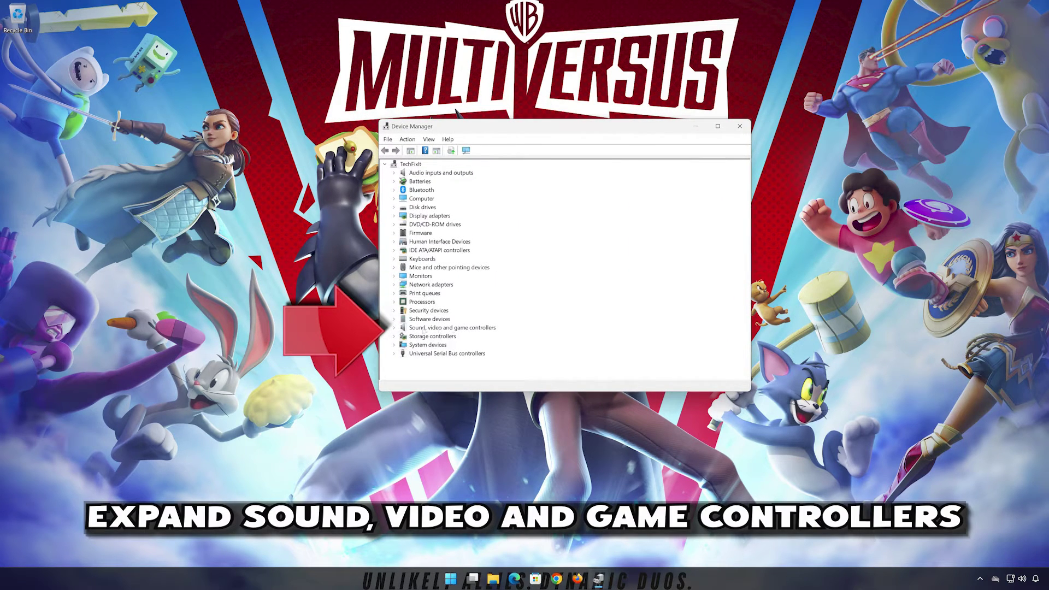
Step: Open the driver properties of High Definition Audio Device under Sound, video and game controllers
click(393, 328)
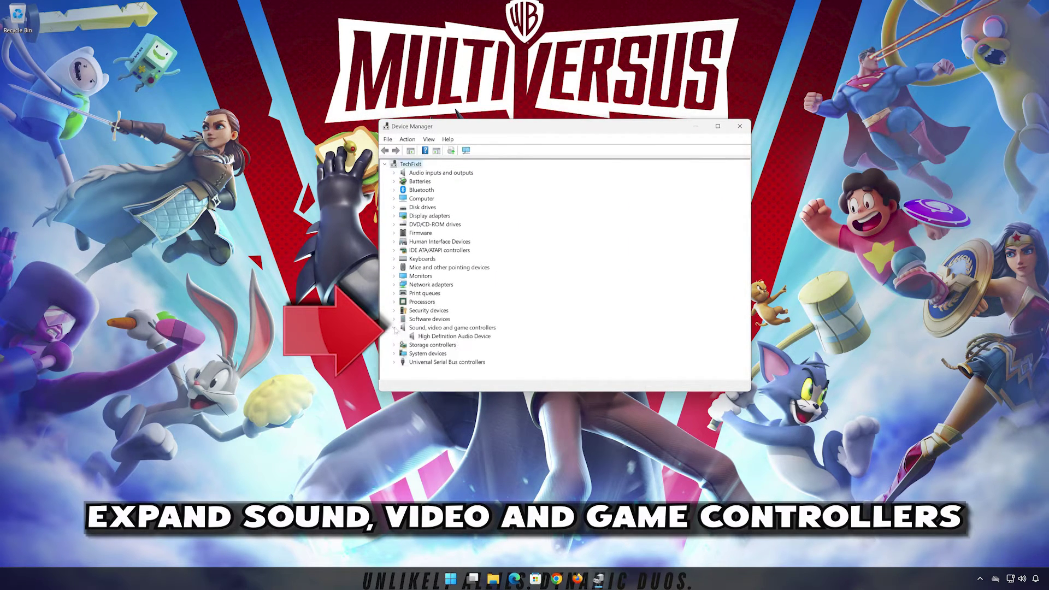
click(425, 336)
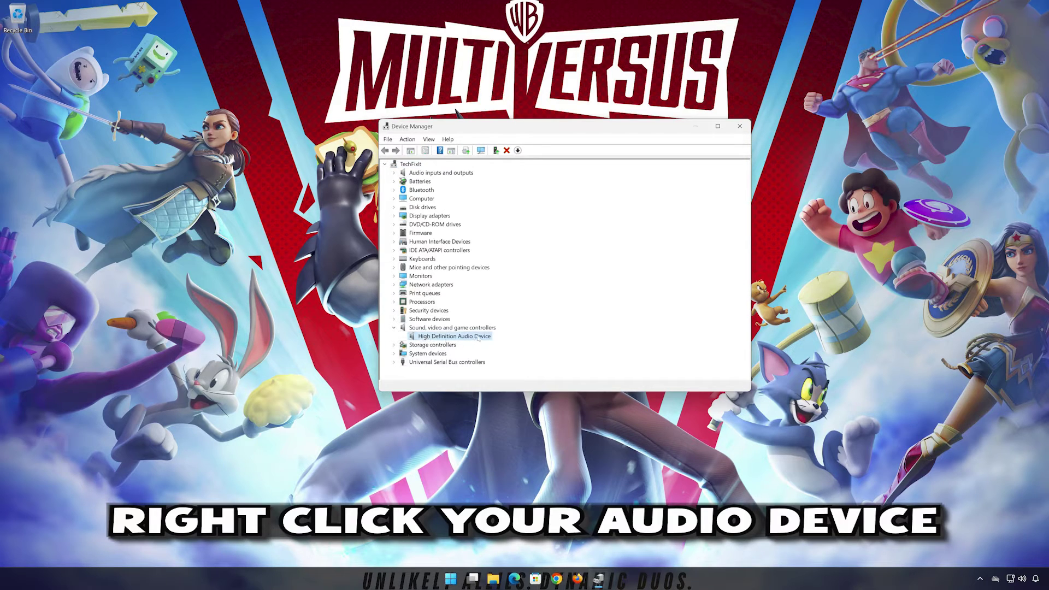
right_click(455, 337)
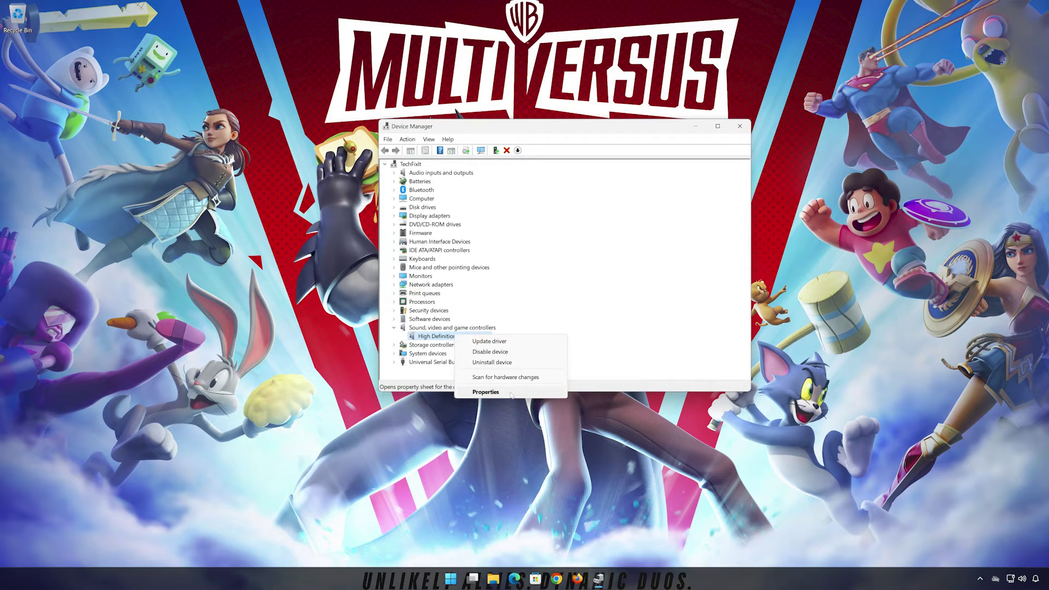
click(486, 393)
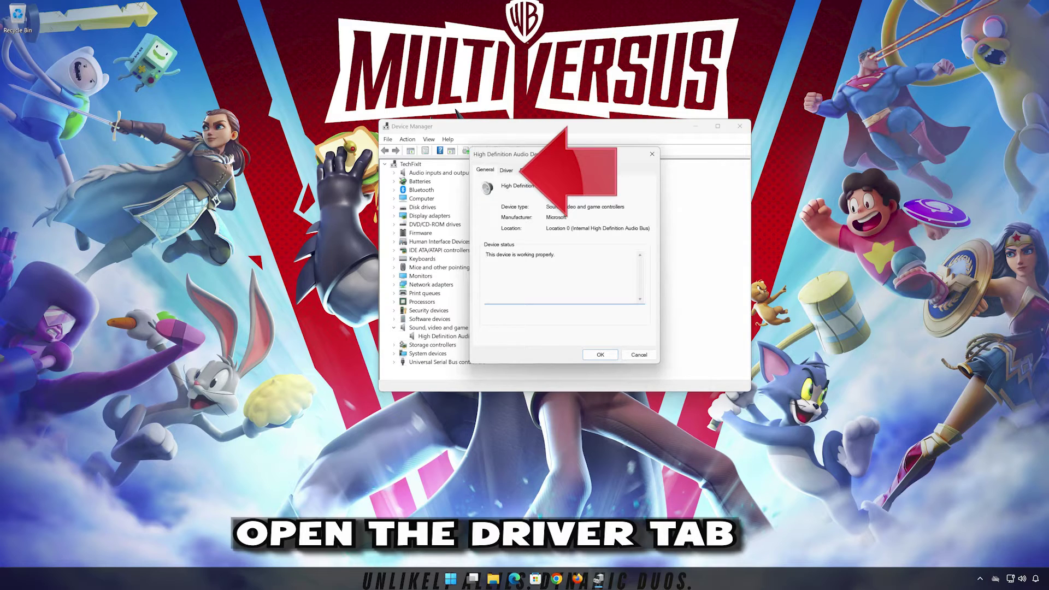
click(506, 170)
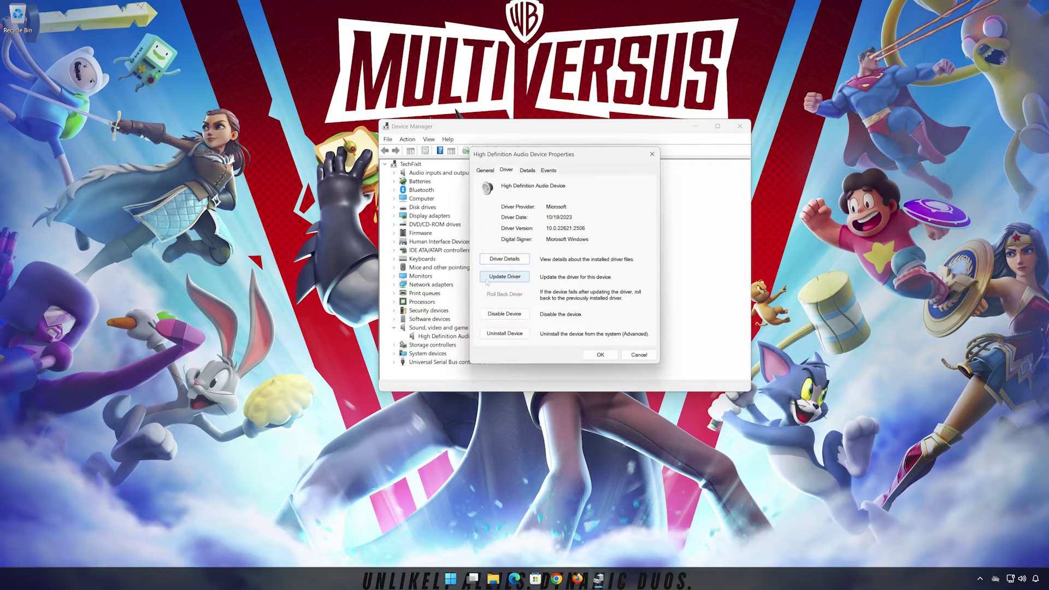
Step: Update the audio driver manually by installing High Definition Audio Device from the computer's list of available drivers, accepting the compatibility warning
click(505, 277)
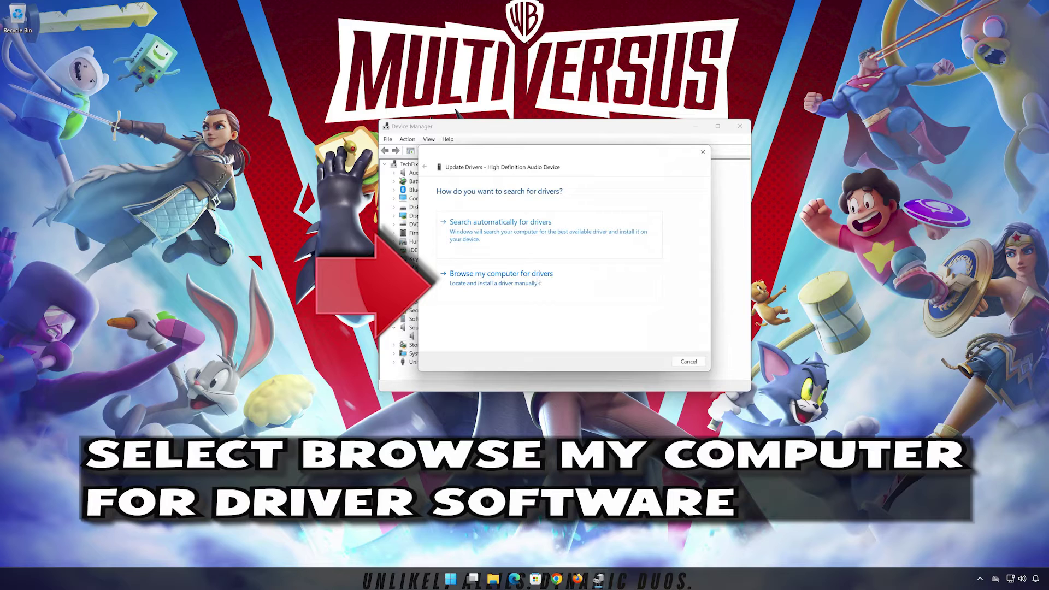
click(498, 283)
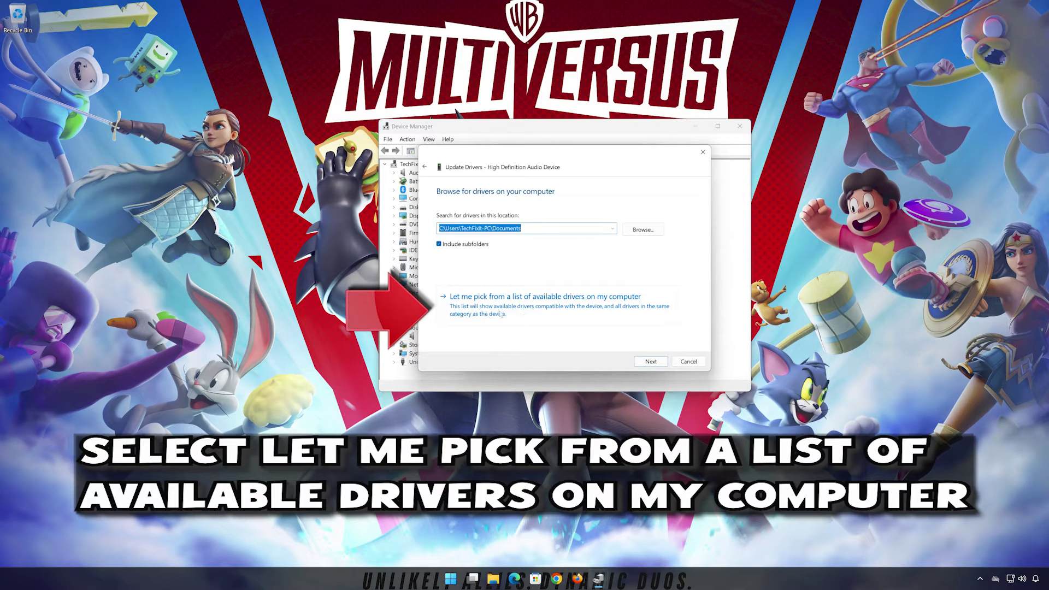
click(525, 313)
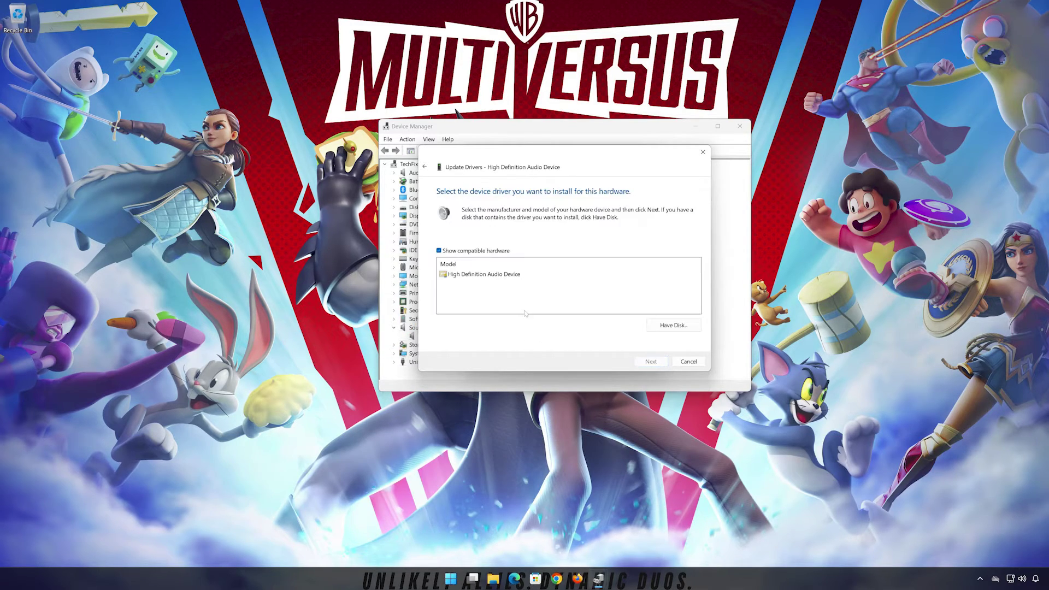
click(506, 275)
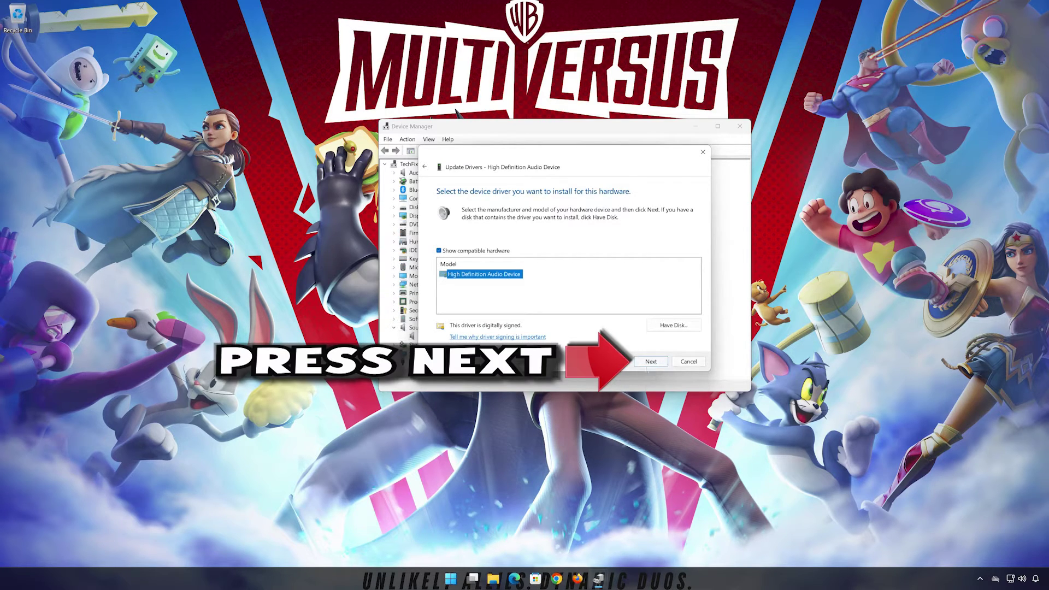
click(649, 363)
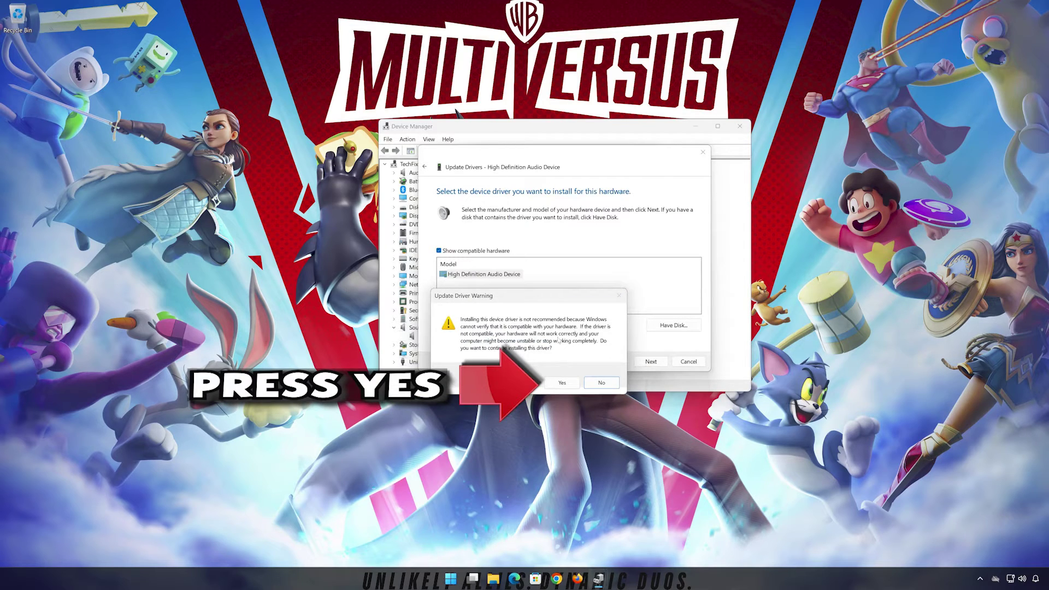
click(568, 385)
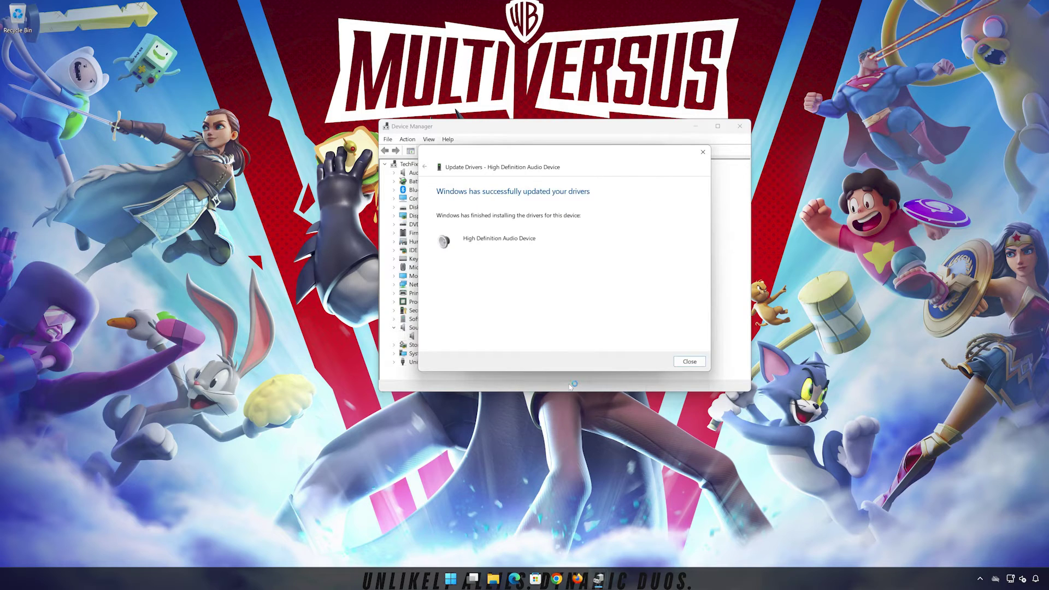
click(690, 361)
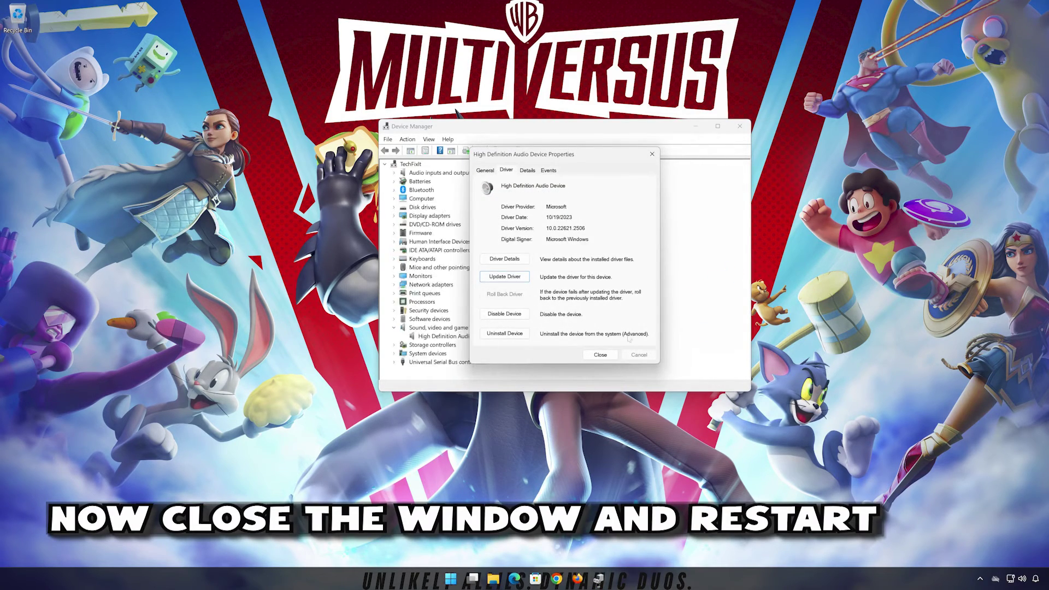
Step: Close the audio device properties and Device Manager, and restart the computer
click(600, 355)
click(740, 126)
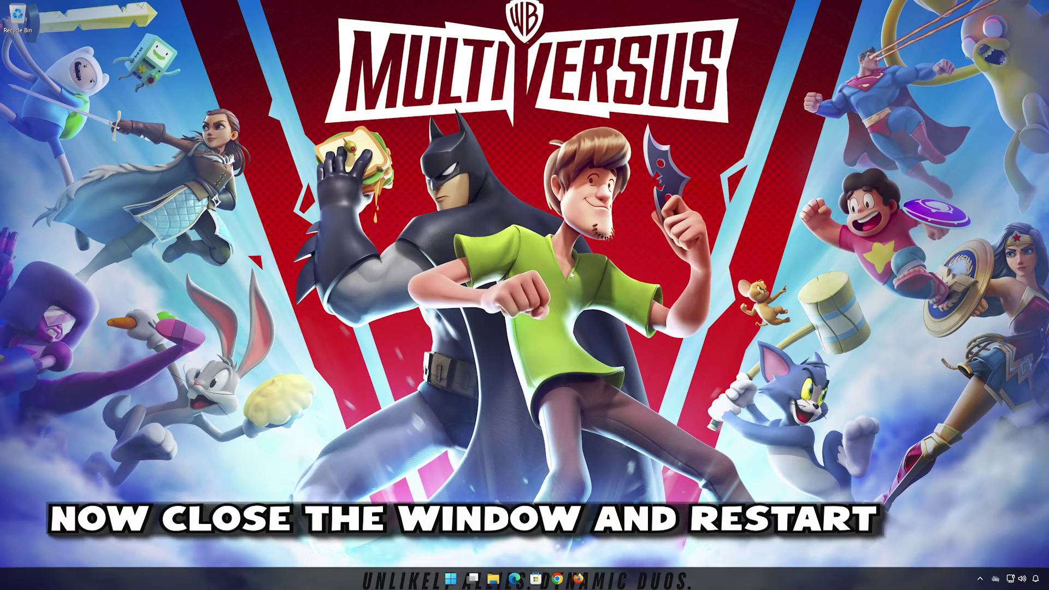
click(462, 579)
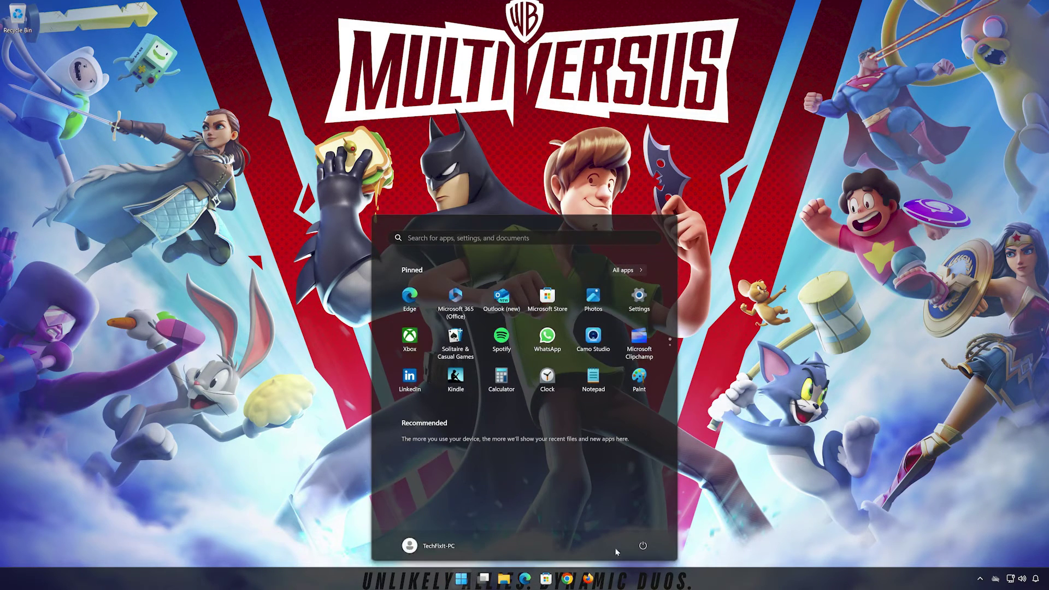
click(642, 546)
click(642, 529)
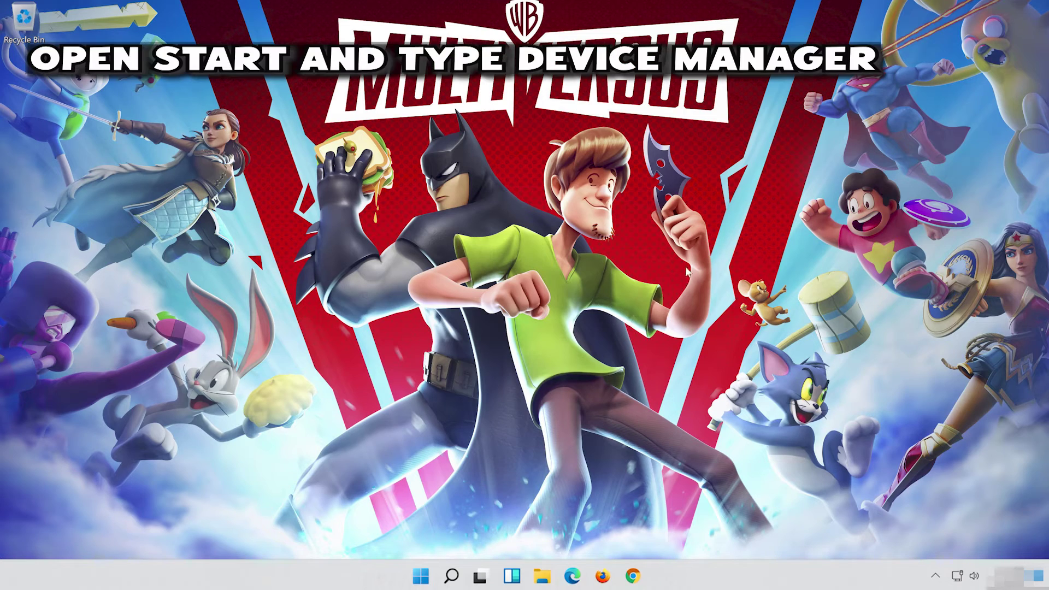
Step: Search for "device manager" and open Device Manager again to reach the Sound, video and game controllers category
click(444, 583)
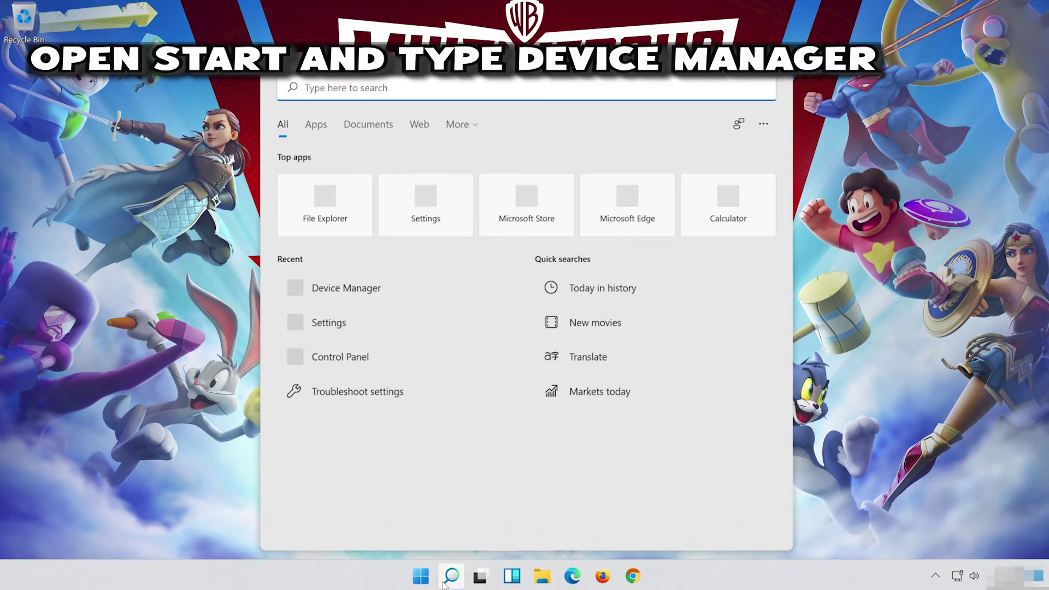
text(device man)
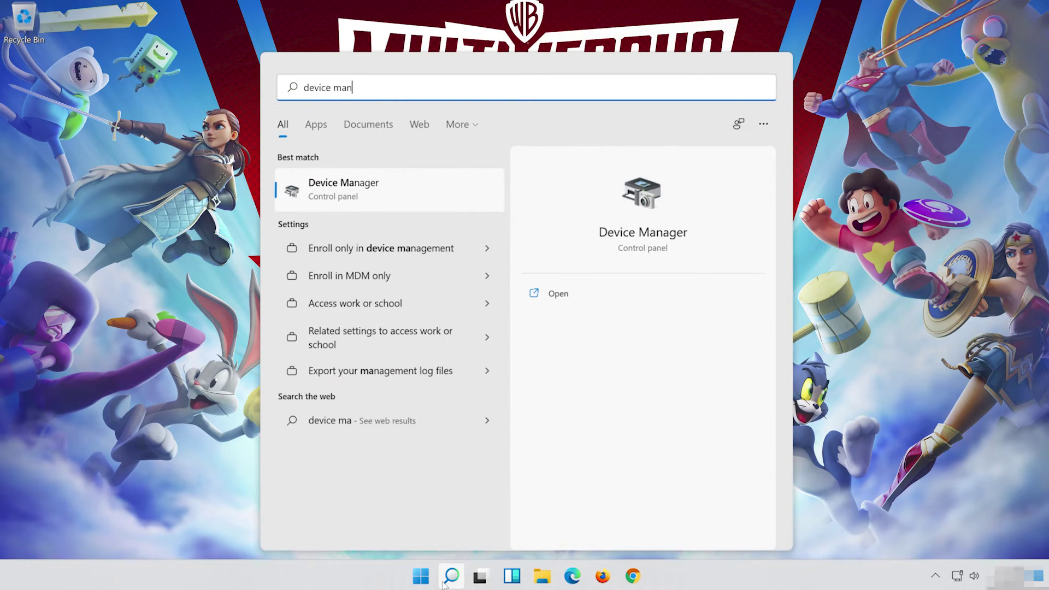
text(ager)
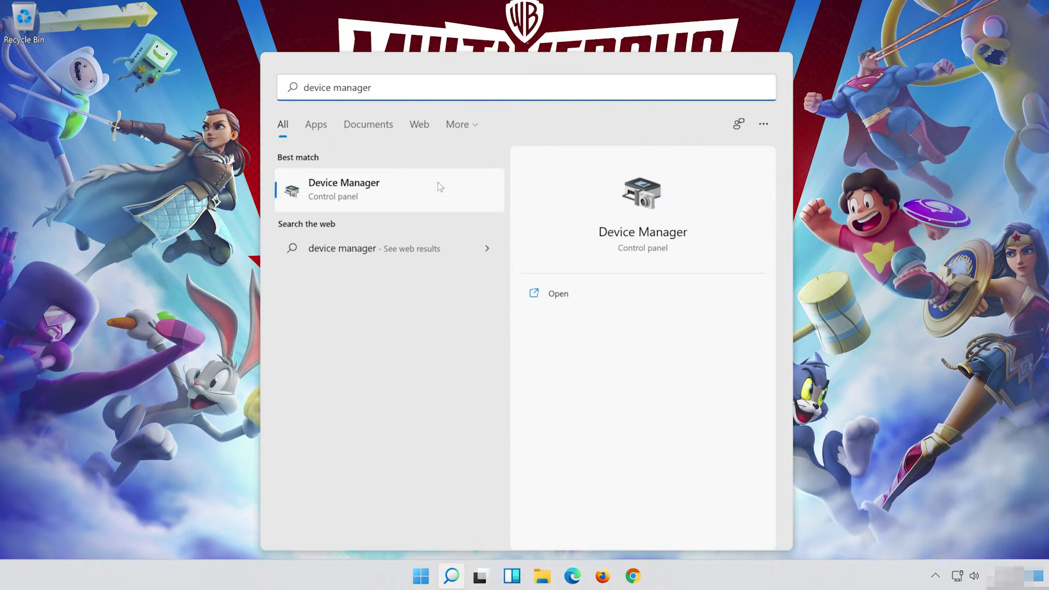
click(362, 194)
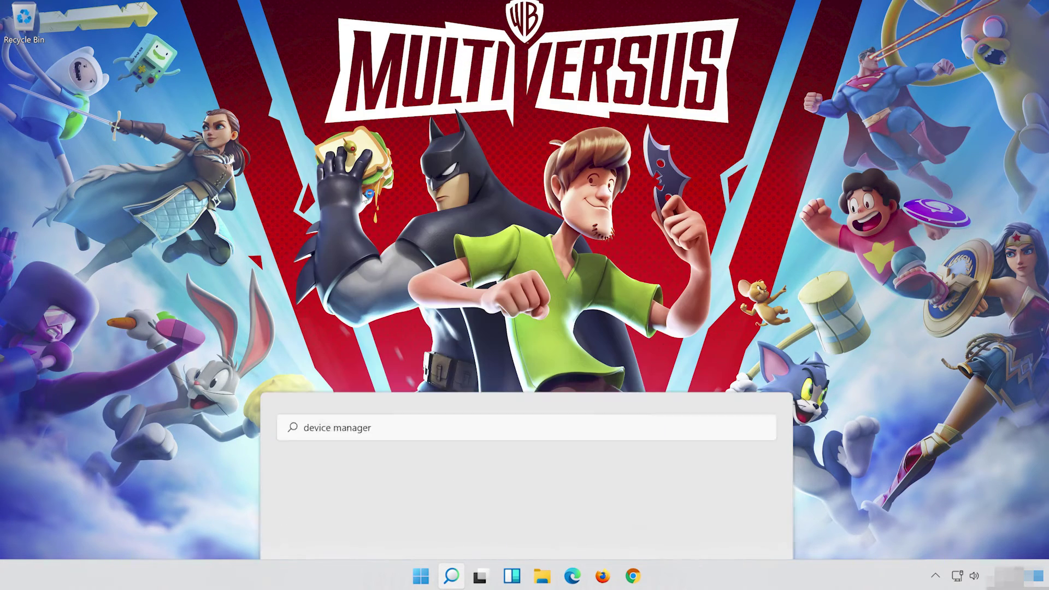
drag(186, 122, 419, 127)
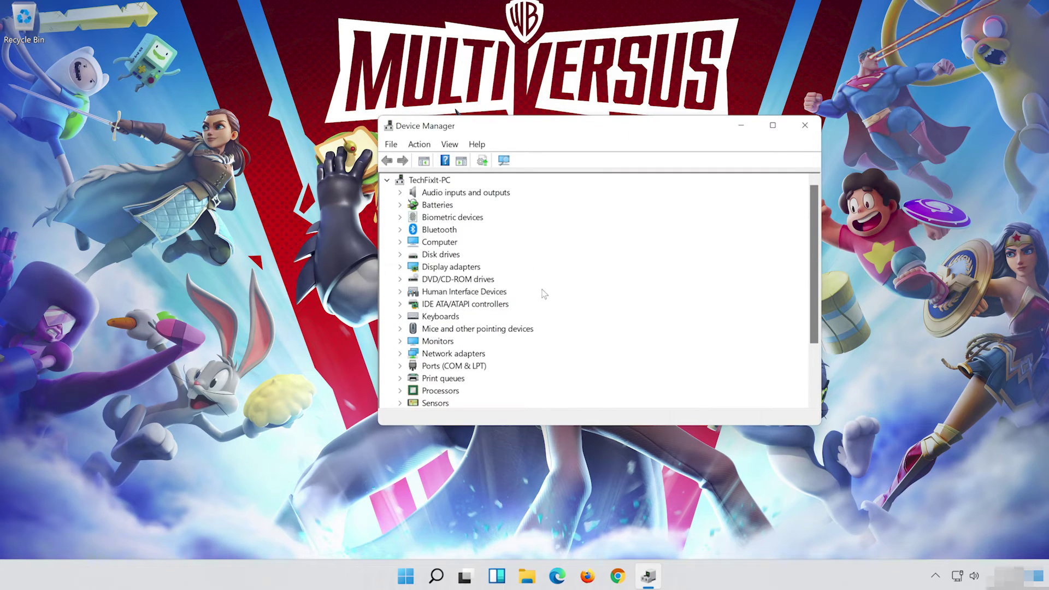
scroll(541, 290, down, 2)
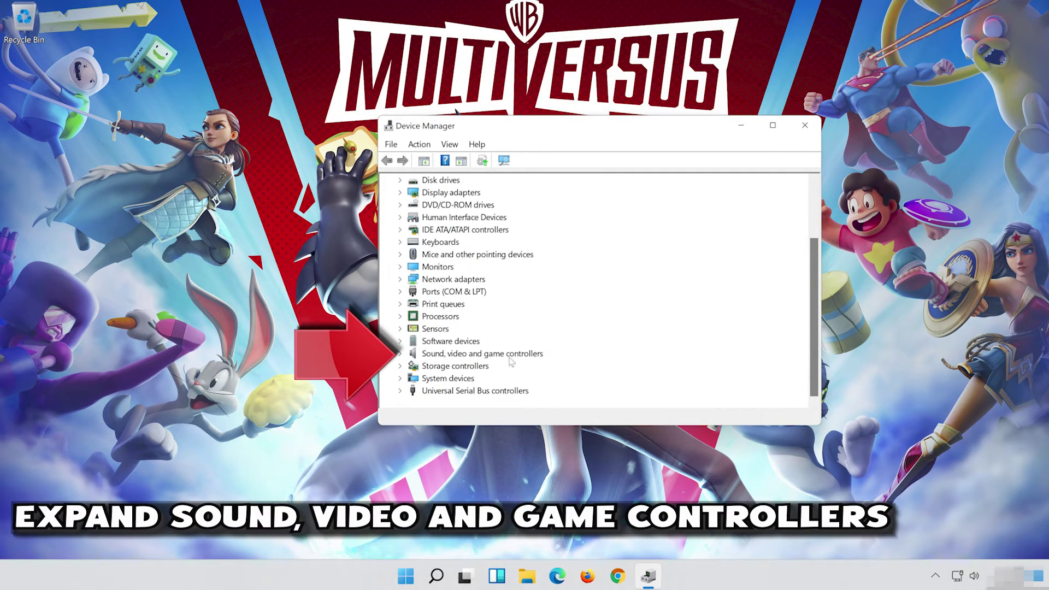
Step: Uninstall High Definition Audio Device under Sound, video and game controllers through its driver properties, accepting the removal warning
click(400, 354)
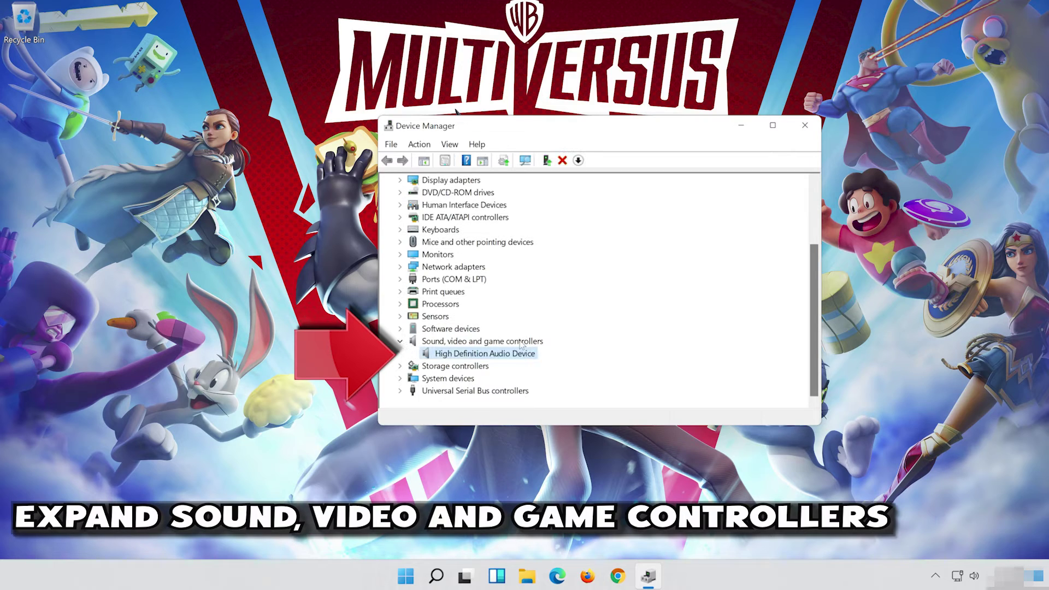
right_click(484, 355)
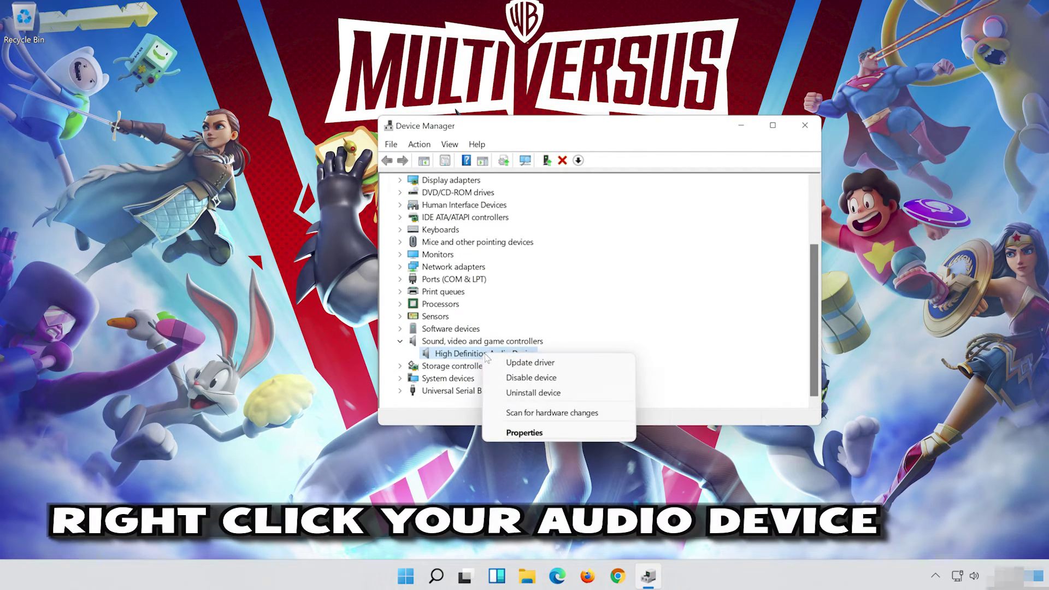
click(539, 436)
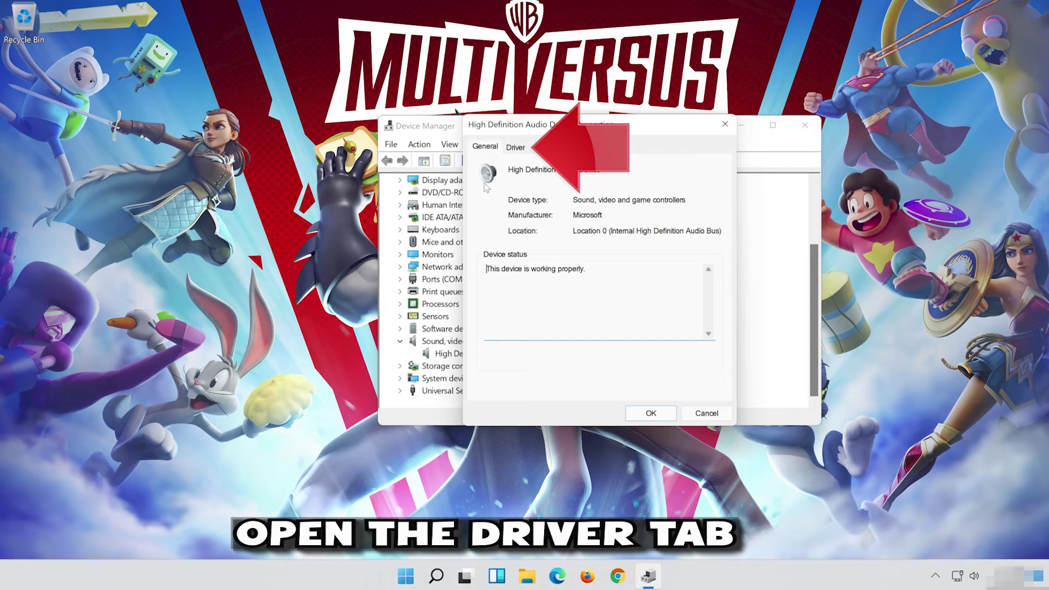
click(515, 148)
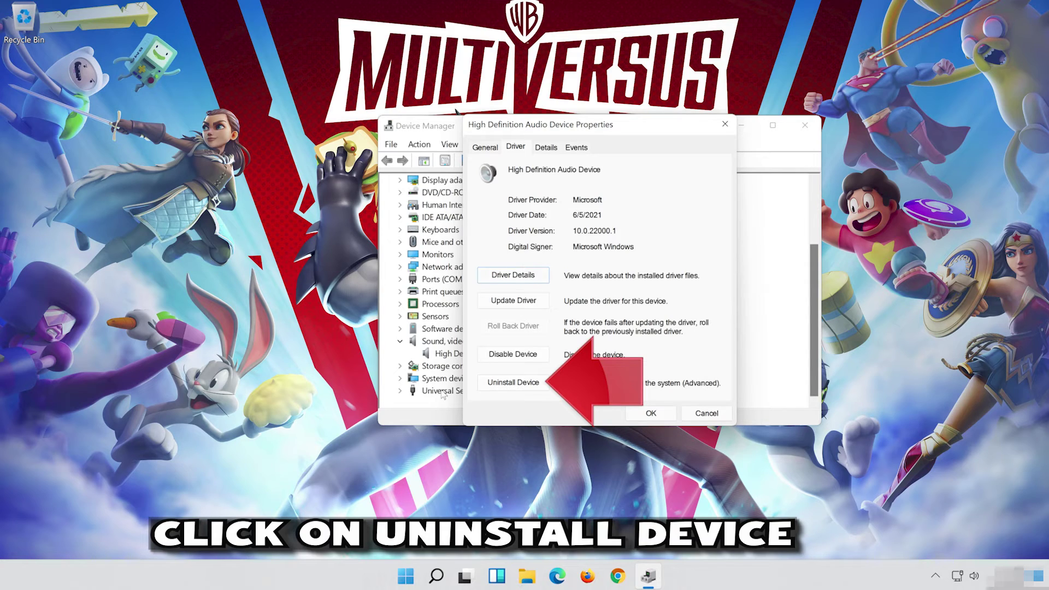
click(516, 383)
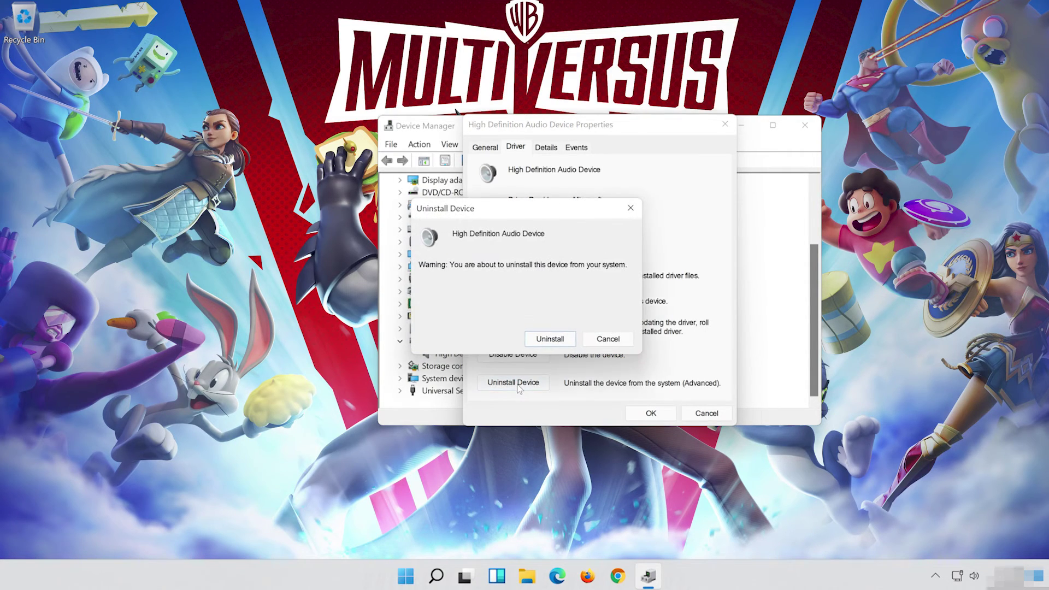
click(555, 340)
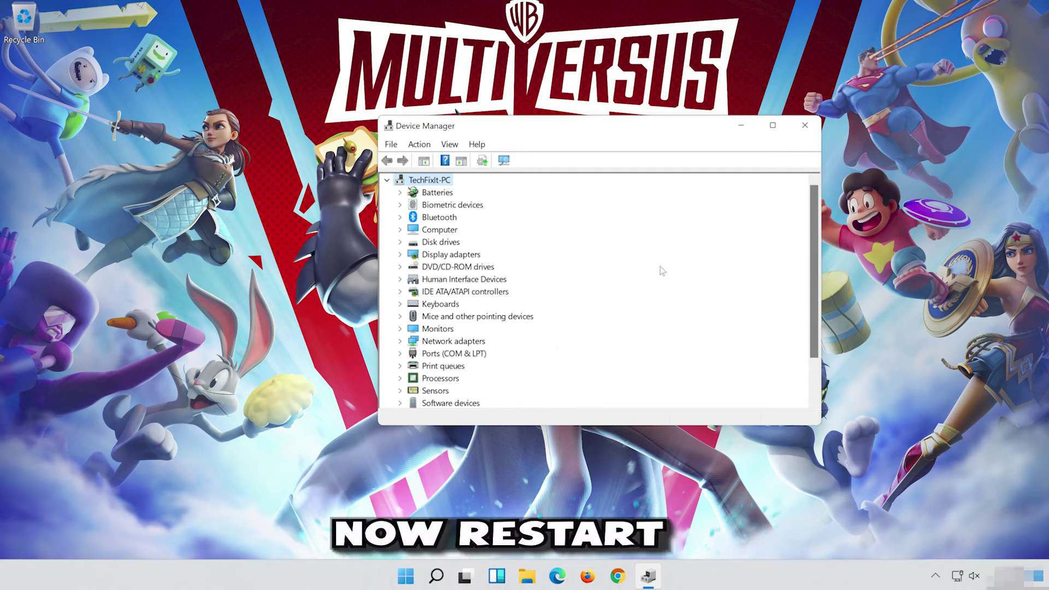
Step: Close Device Manager and restart the computer
click(805, 126)
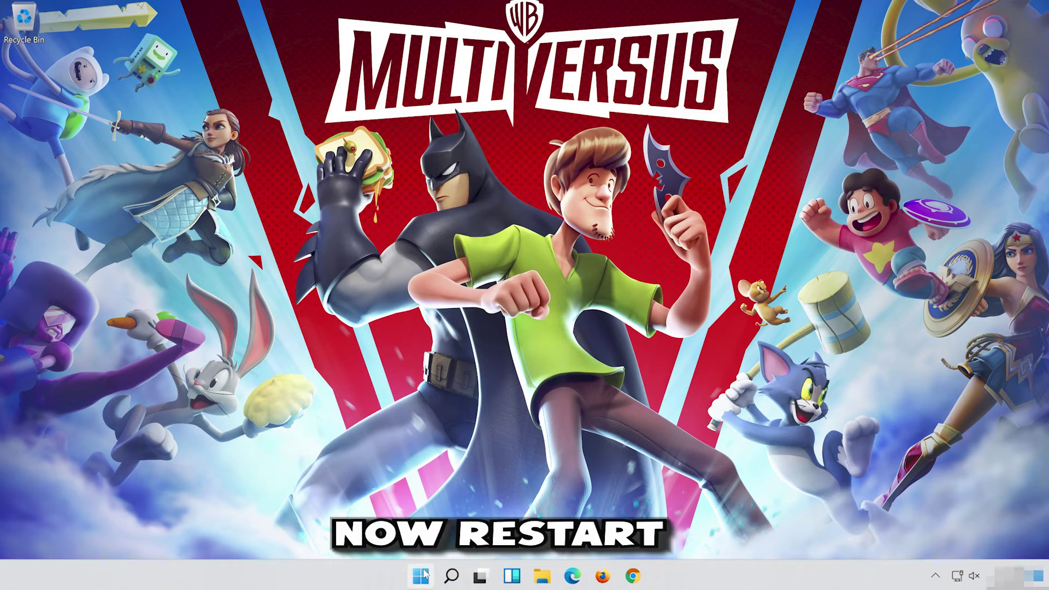
click(421, 577)
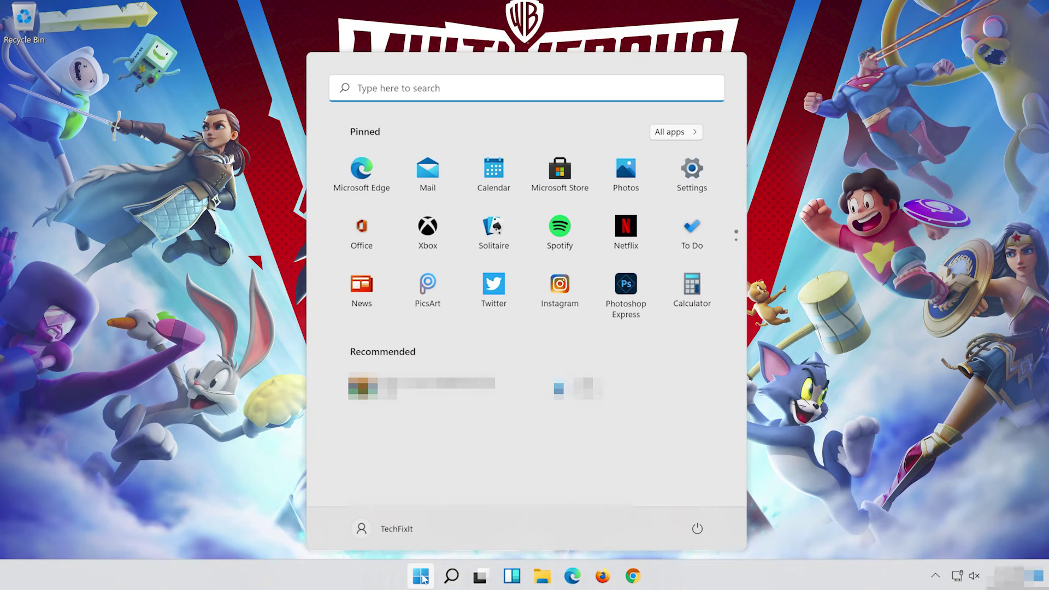
click(697, 528)
click(709, 507)
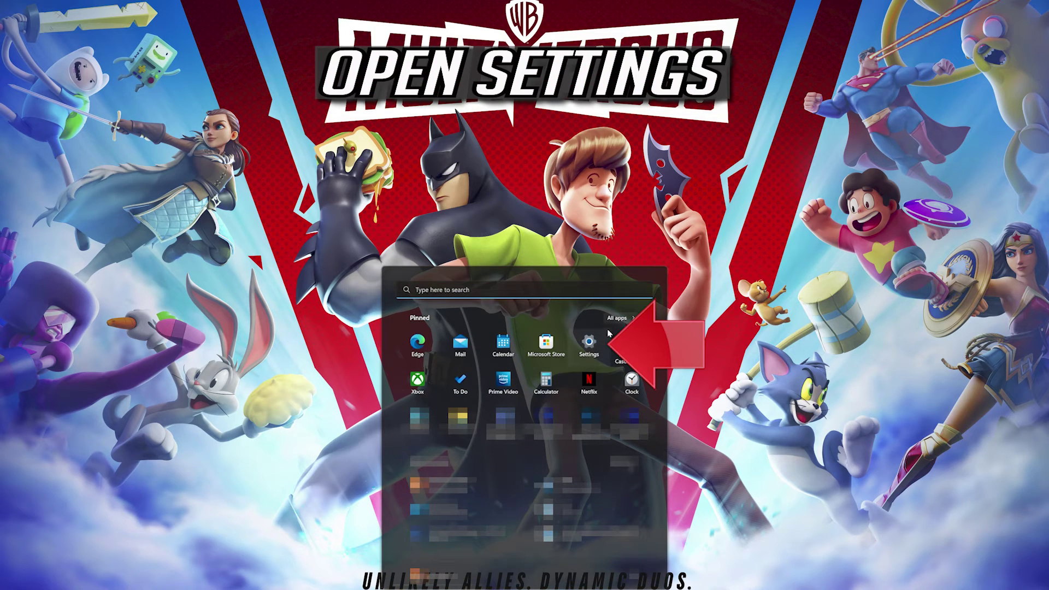
Step: Open the system sound settings, examine the properties of the HDV 820 headphones output, and return to the output device list
click(594, 345)
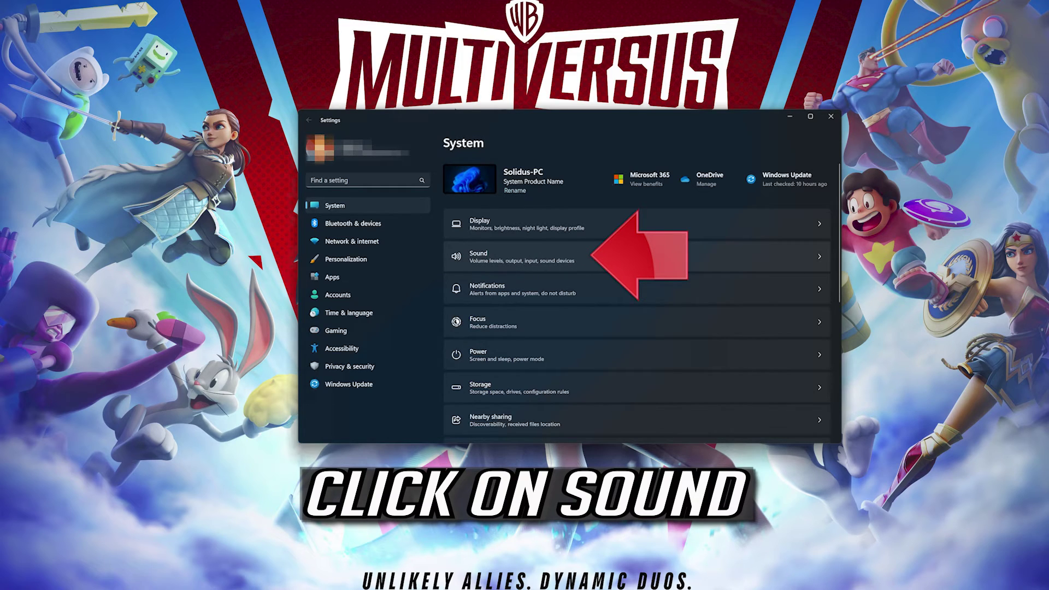
click(619, 253)
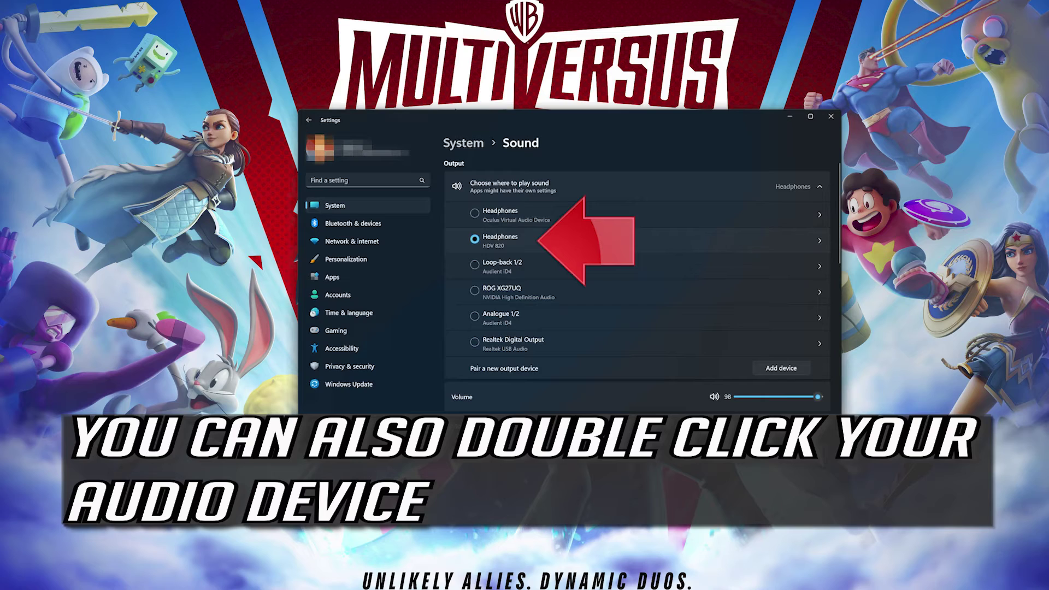
double_click(564, 241)
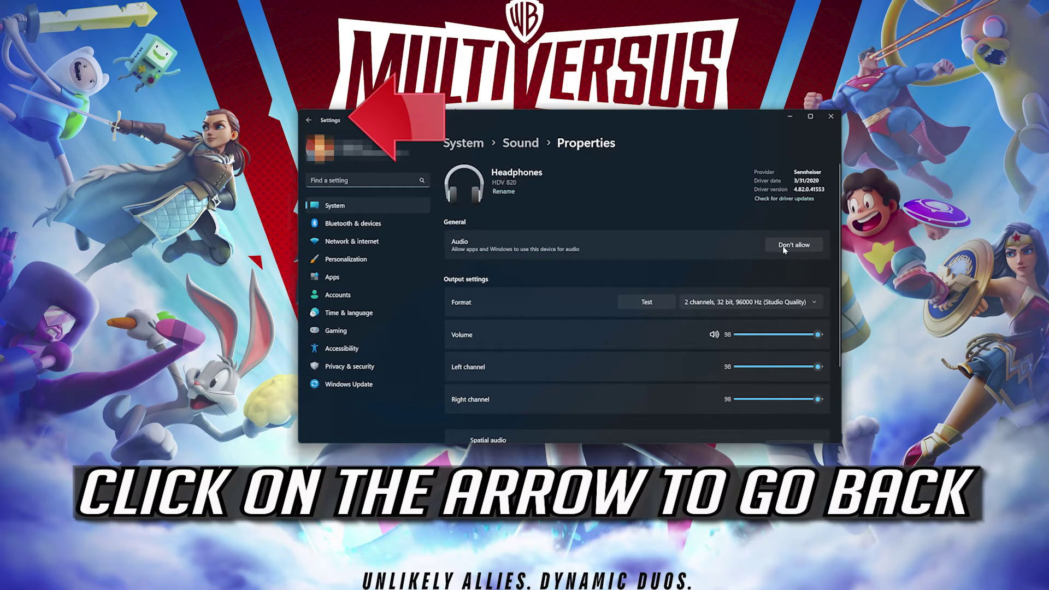
click(308, 119)
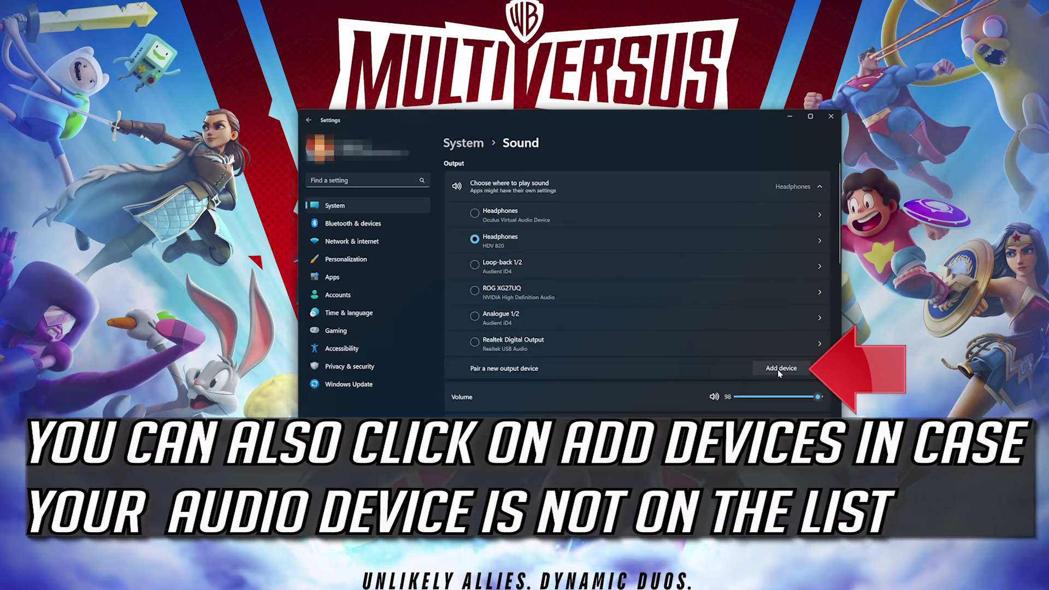
Step: View the device types offered for pairing a new output device, dismiss the dialog without adding any, and close Settings
click(777, 370)
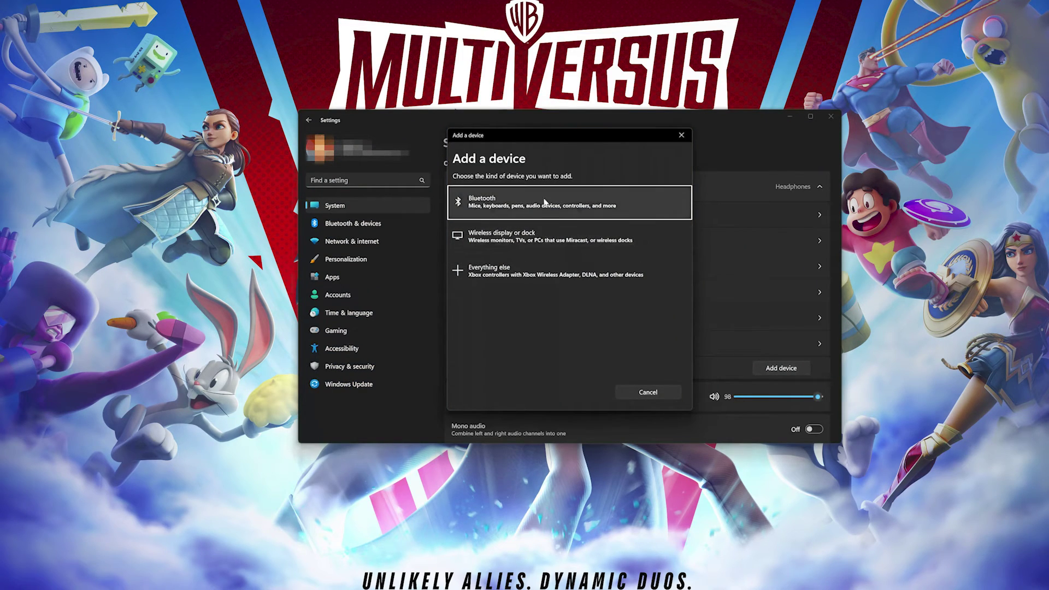
click(682, 135)
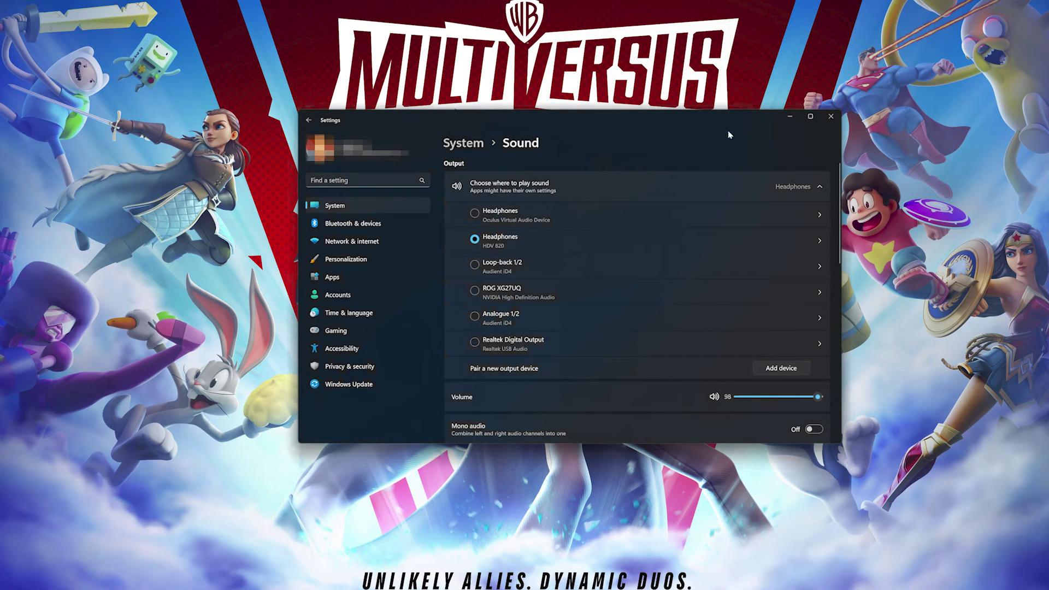
click(831, 117)
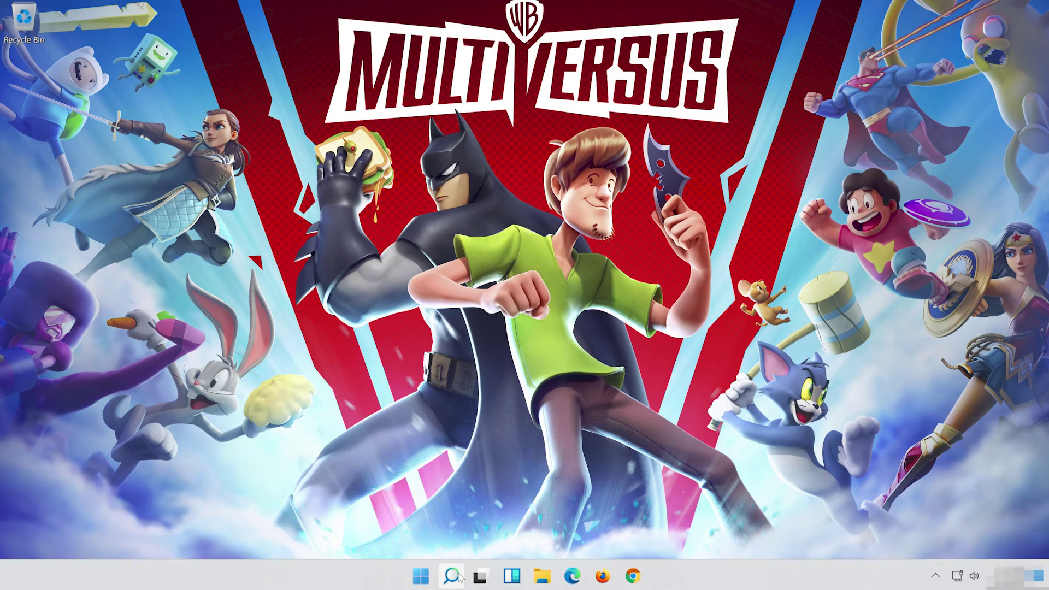
Step: Search for "device manager", open Device Manager, and move its window toward the middle of the desktop
click(457, 577)
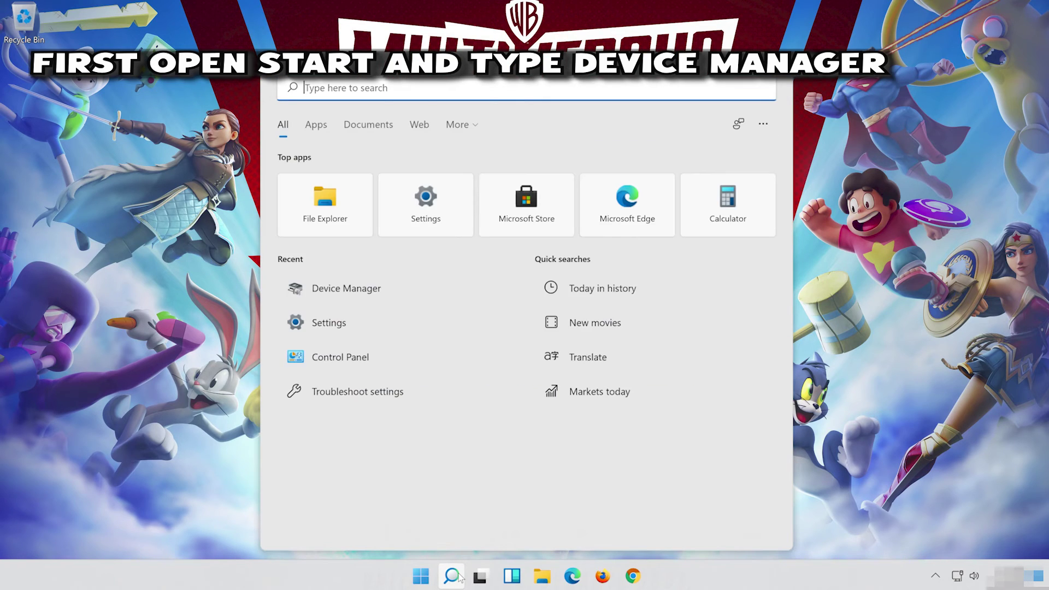
text(devi)
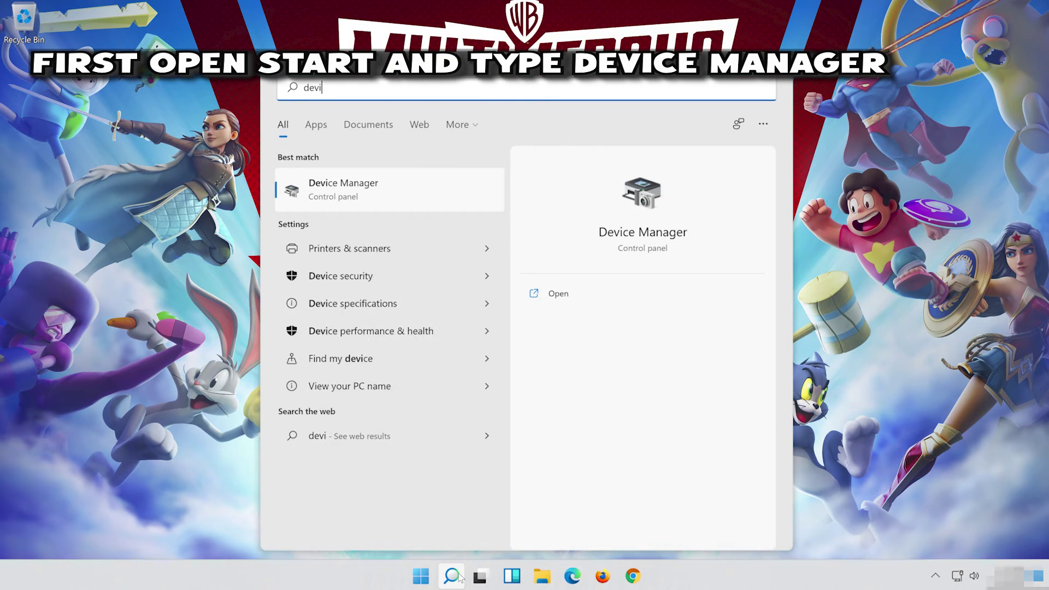
text(ce mana)
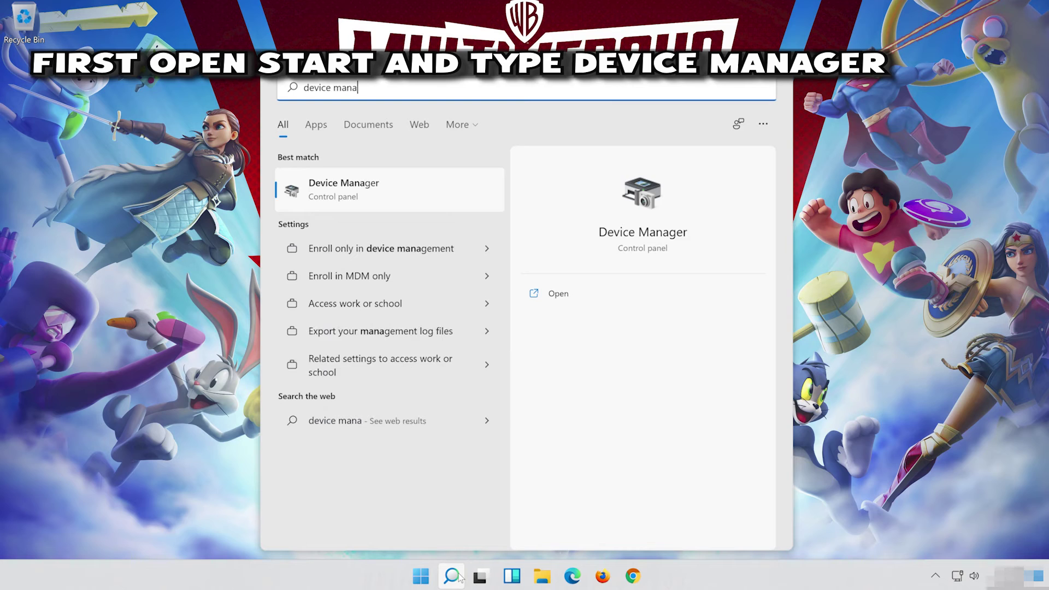
text(ger)
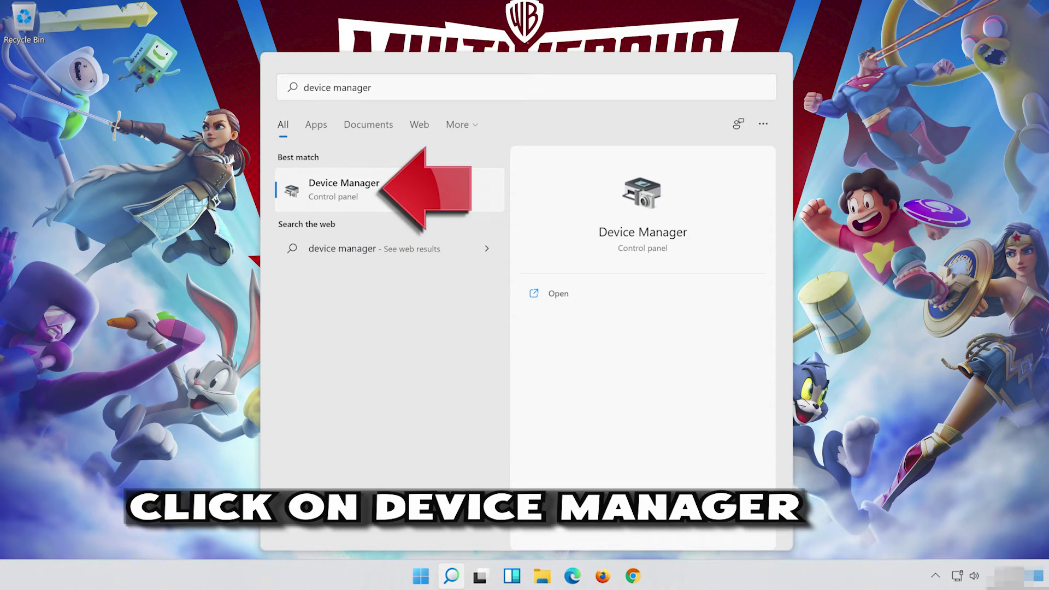
click(433, 193)
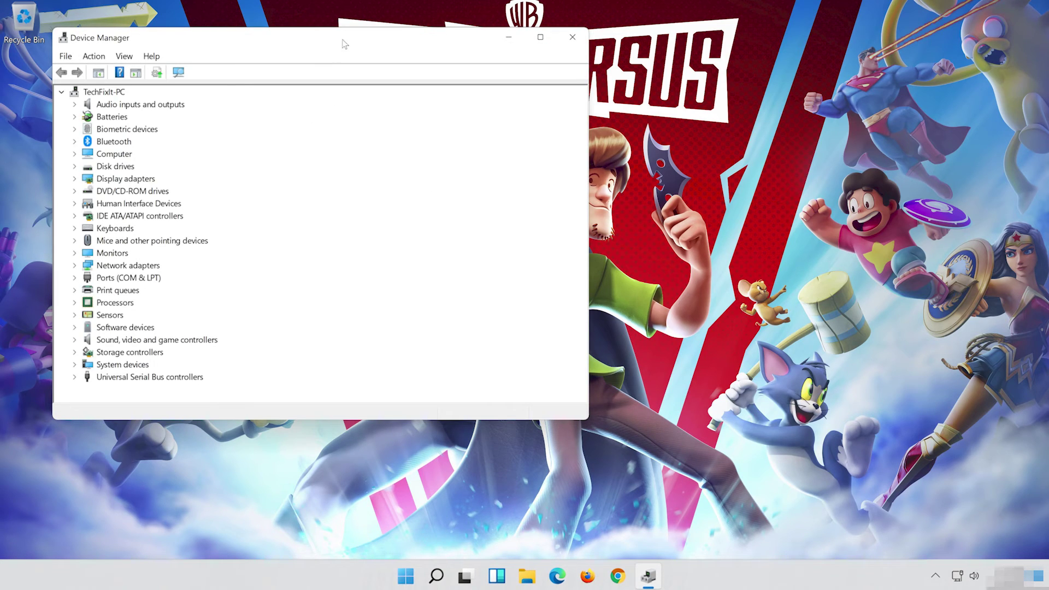
drag(342, 41, 597, 54)
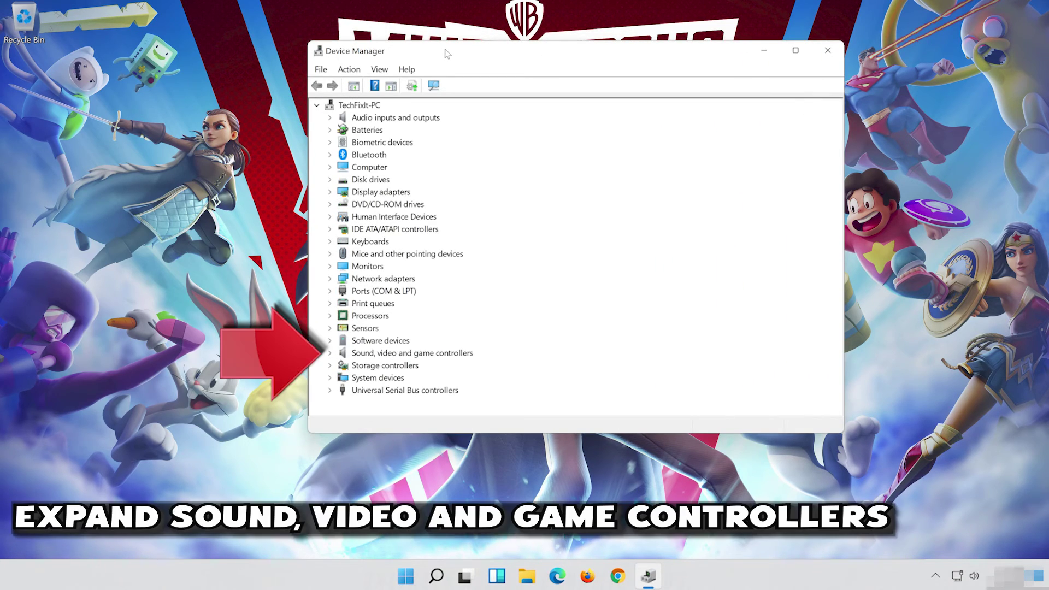
Step: Expand Sound, video and game controllers and open the driver properties of High Definition Audio Device
click(330, 353)
click(330, 353)
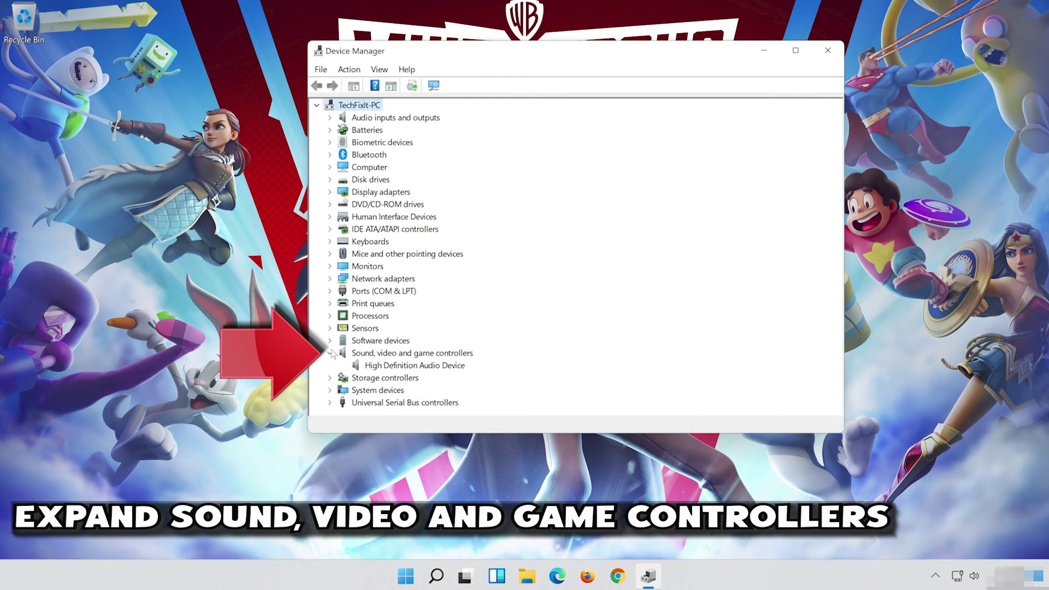
click(385, 367)
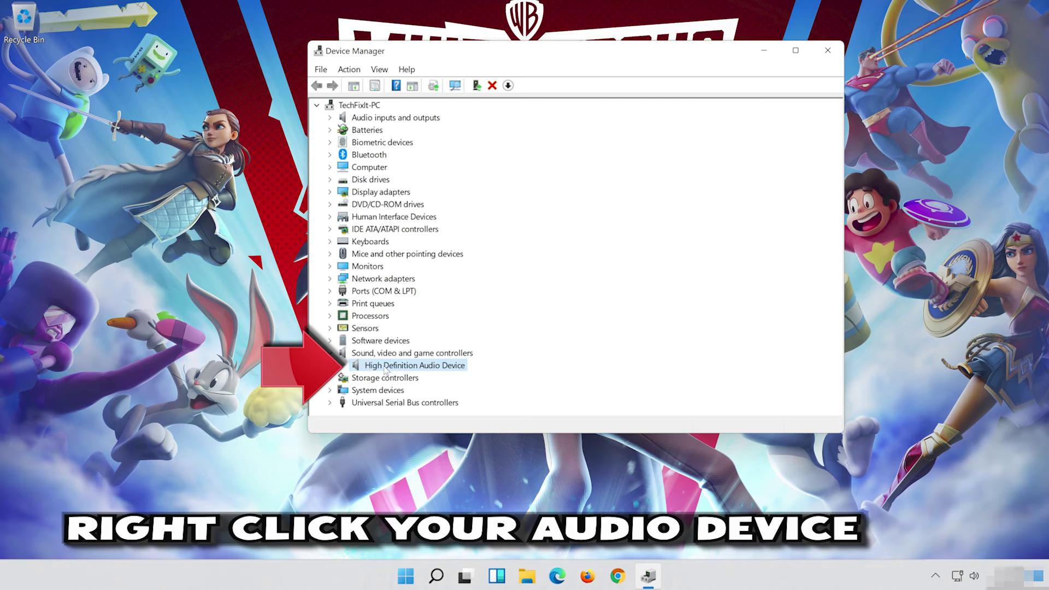
right_click(437, 370)
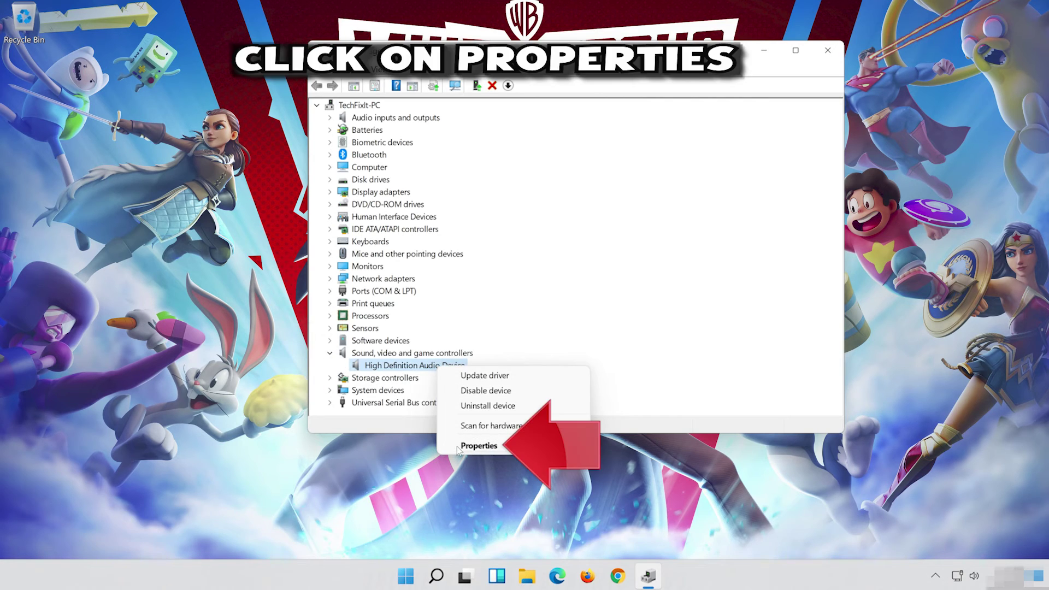
click(510, 444)
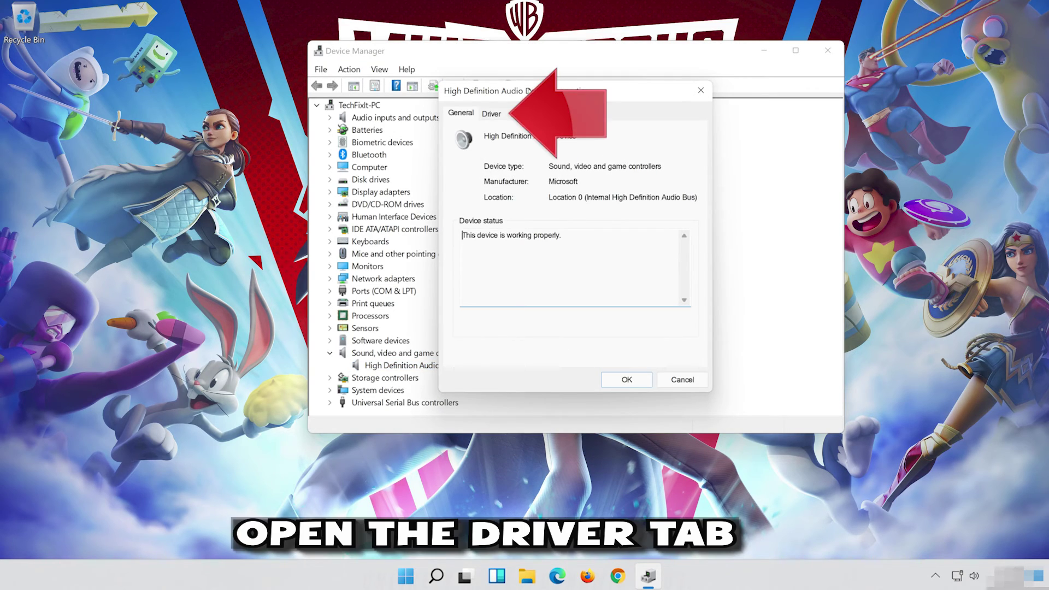
click(502, 114)
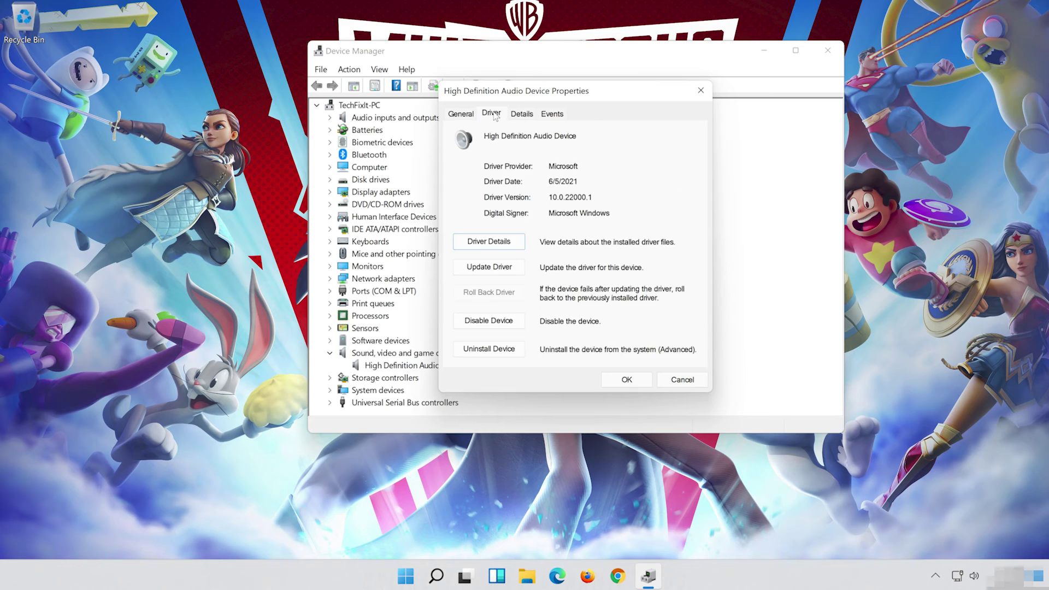
Step: Search for an updated High Definition Audio Device driver, continue the search on Windows Update, and check for updates there
click(490, 268)
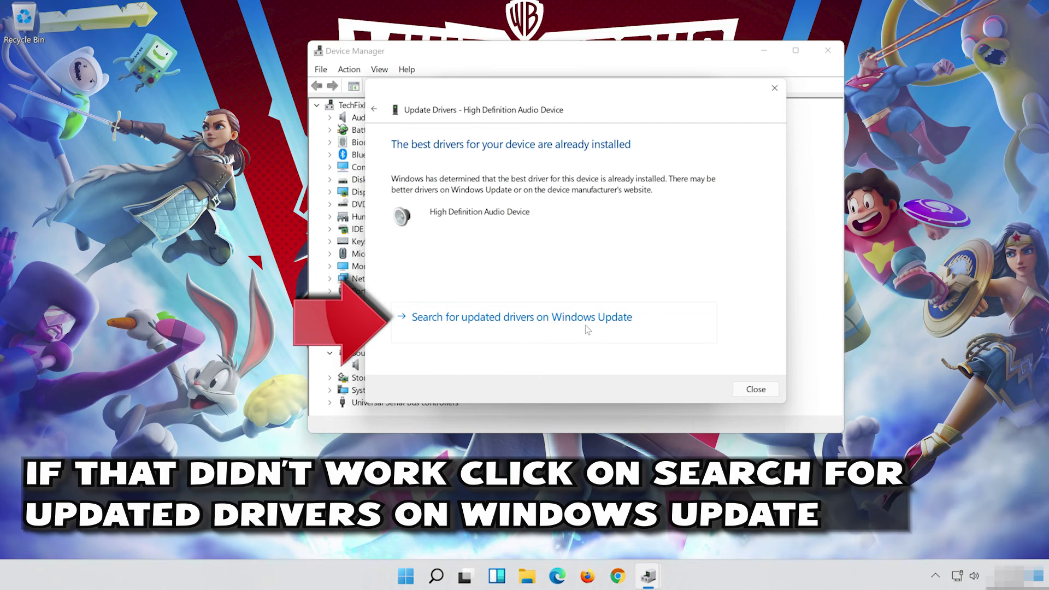
click(559, 329)
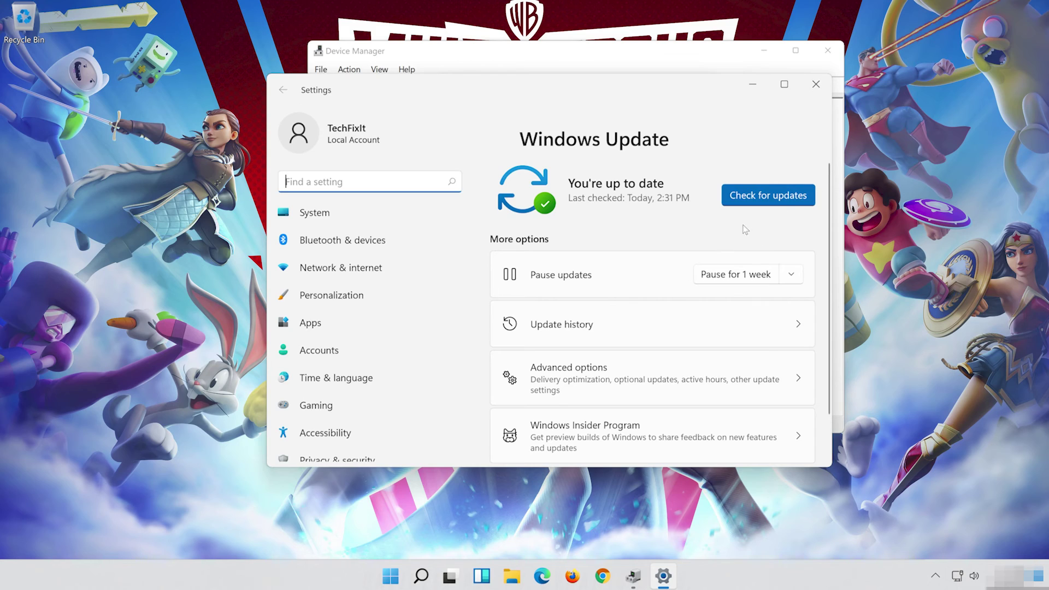
click(764, 194)
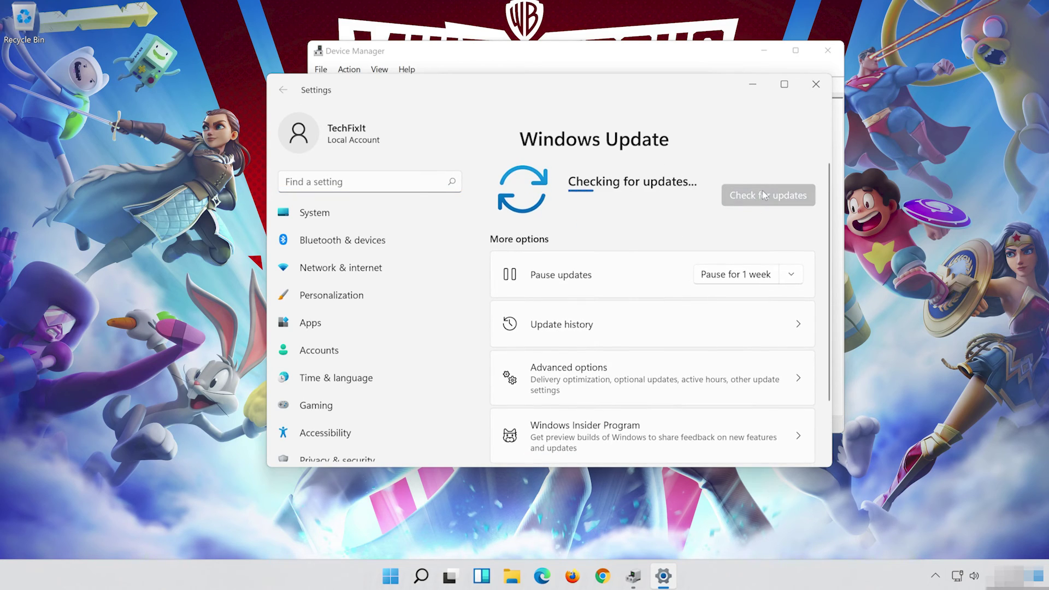